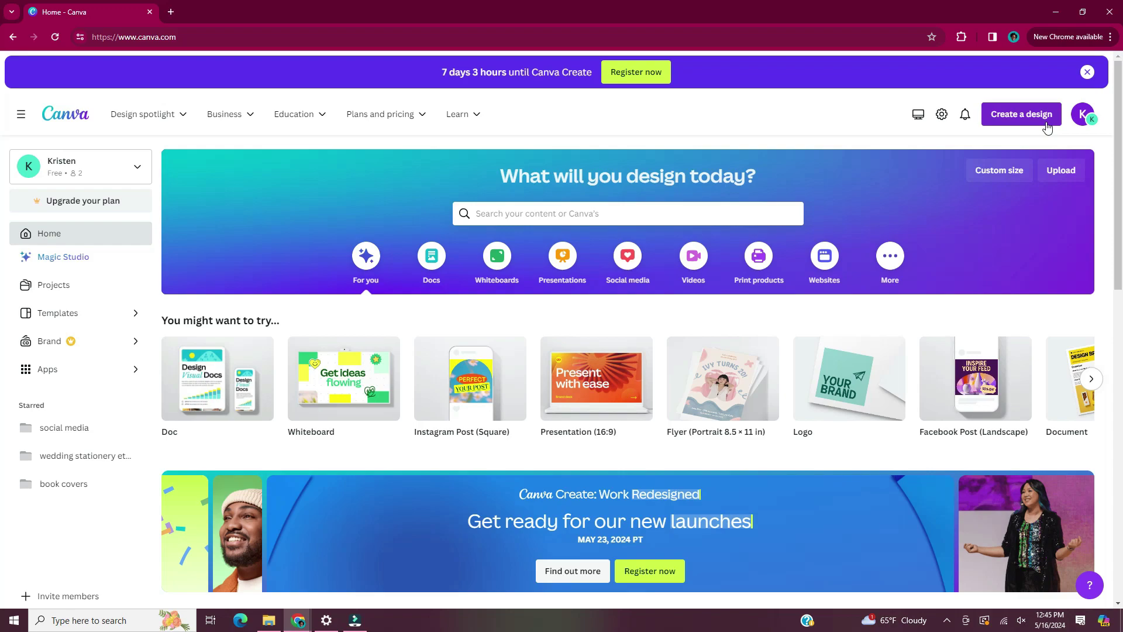
Create a new custom-size design 18 in wide by 24 in high
click(1046, 125)
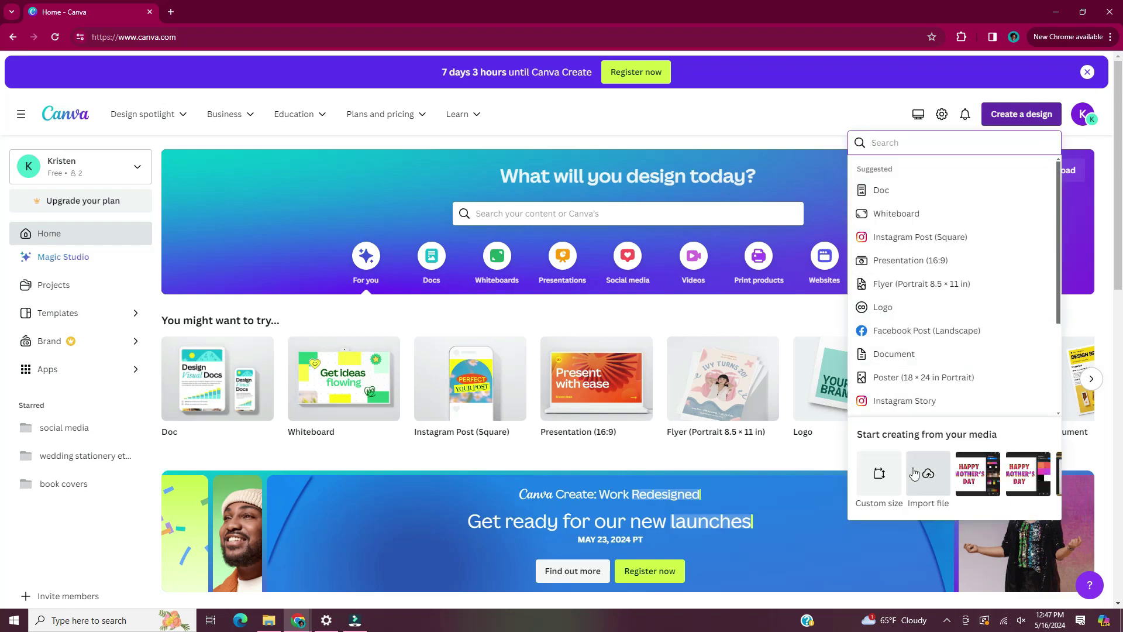
click(879, 475)
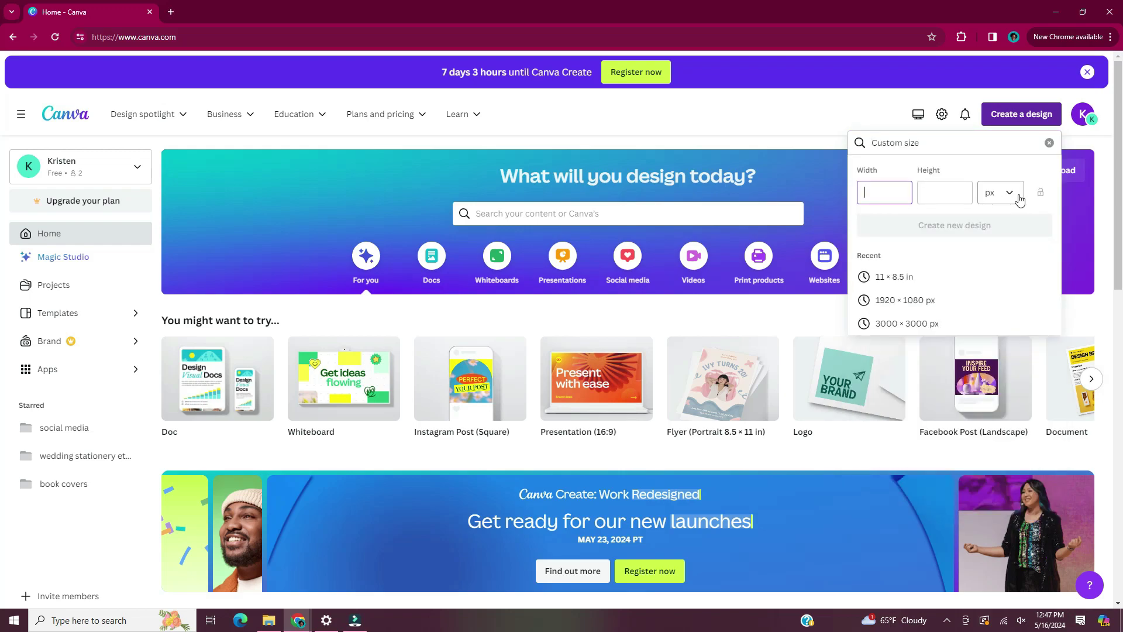
text(18)
click(943, 191)
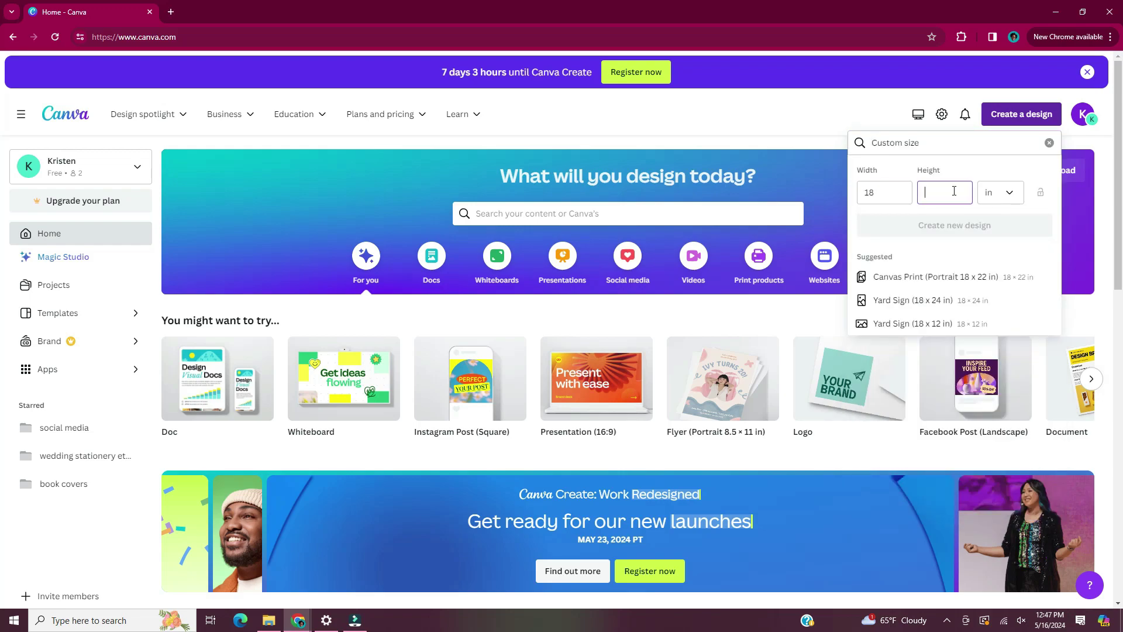
text(24)
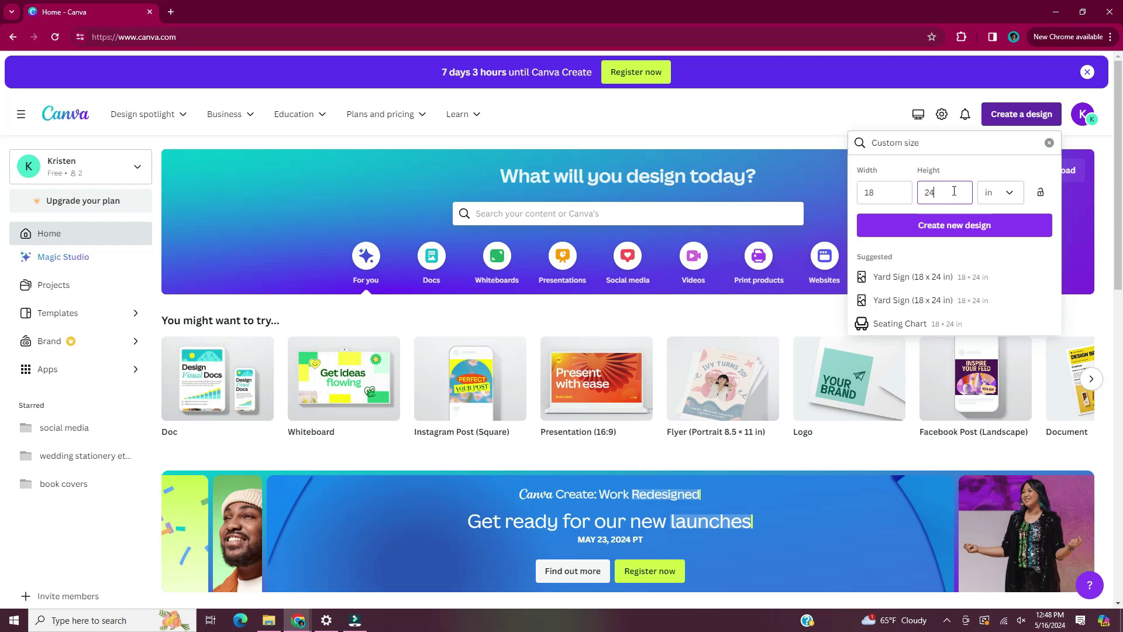
click(1006, 226)
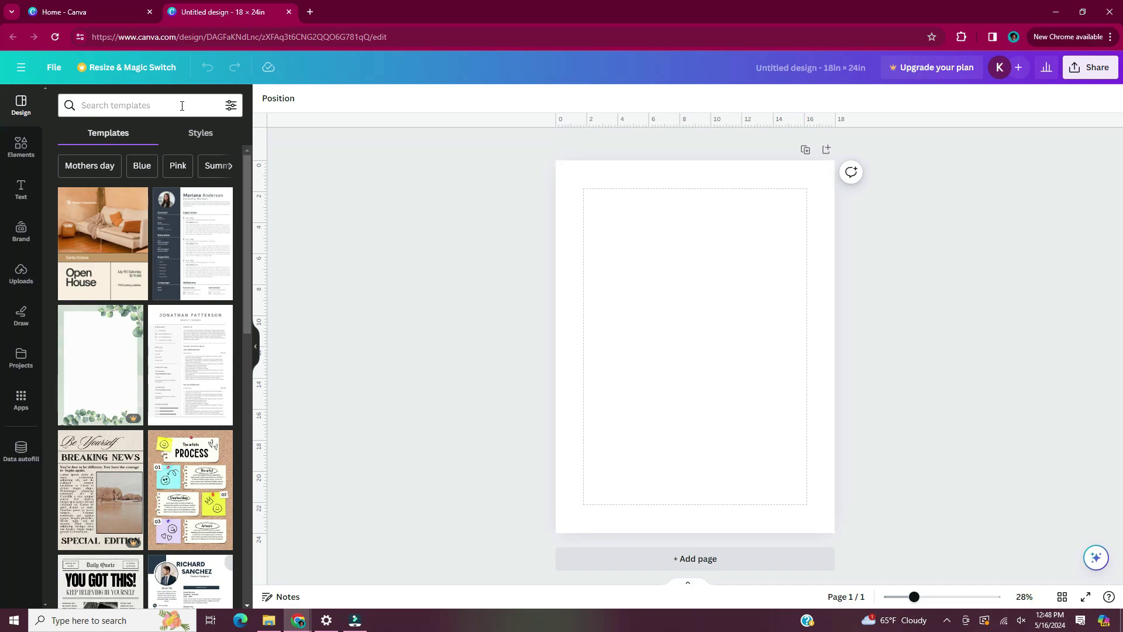
Search templates for 'wedding', browse the results, then clear the search without applying any
click(182, 106)
text(wedding)
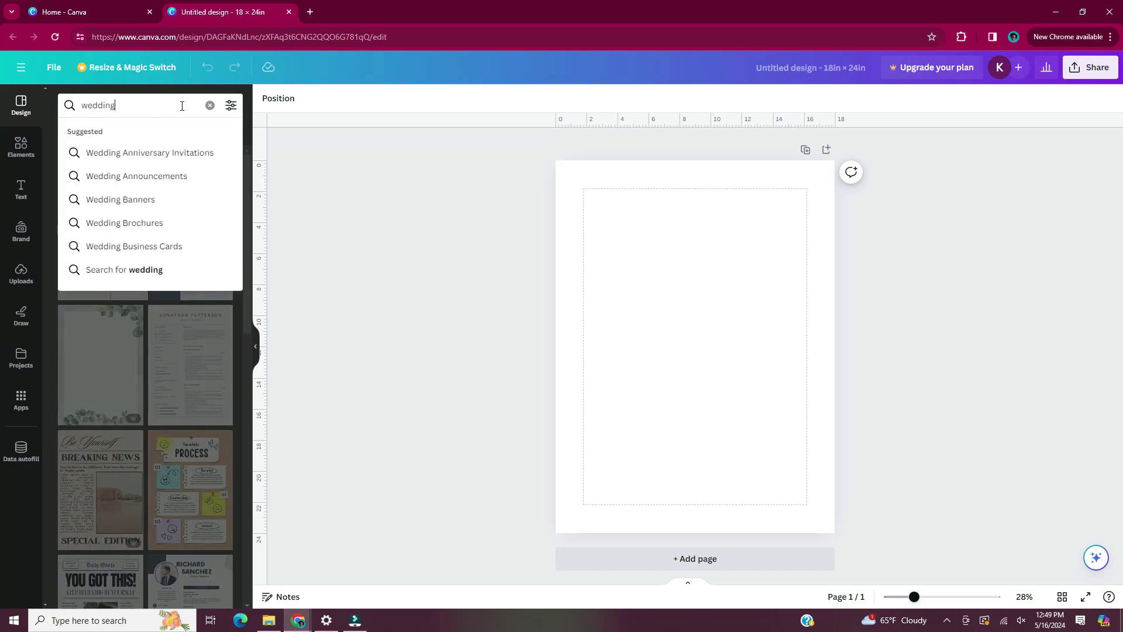
key(Return)
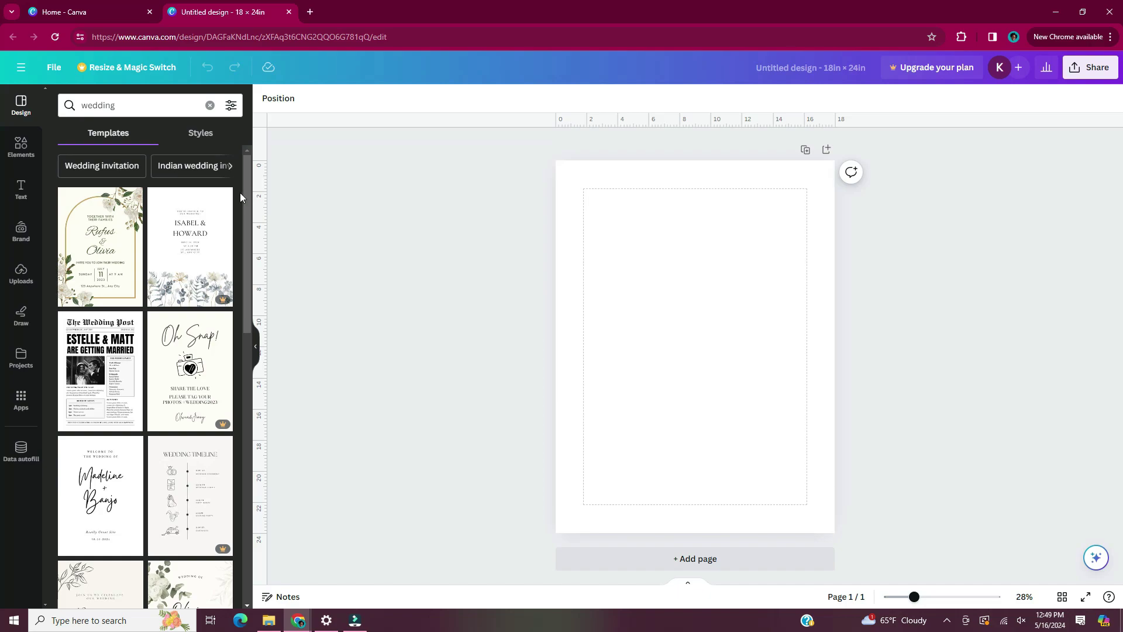
scroll(241, 193, down, 10)
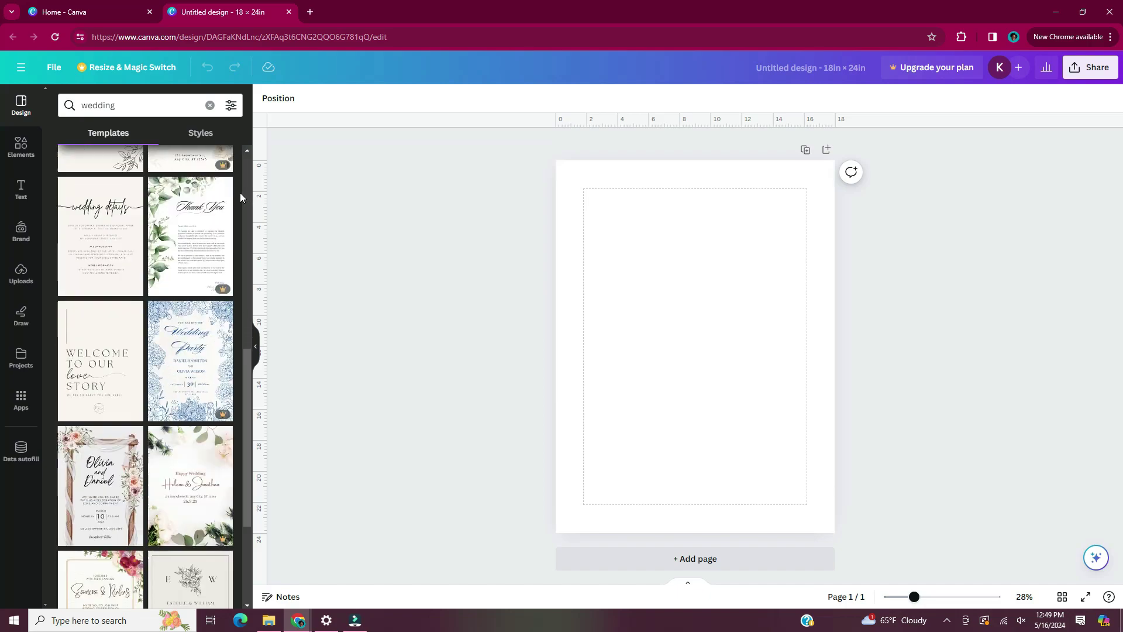
scroll(241, 197, down, 2)
scroll(241, 197, up, 15)
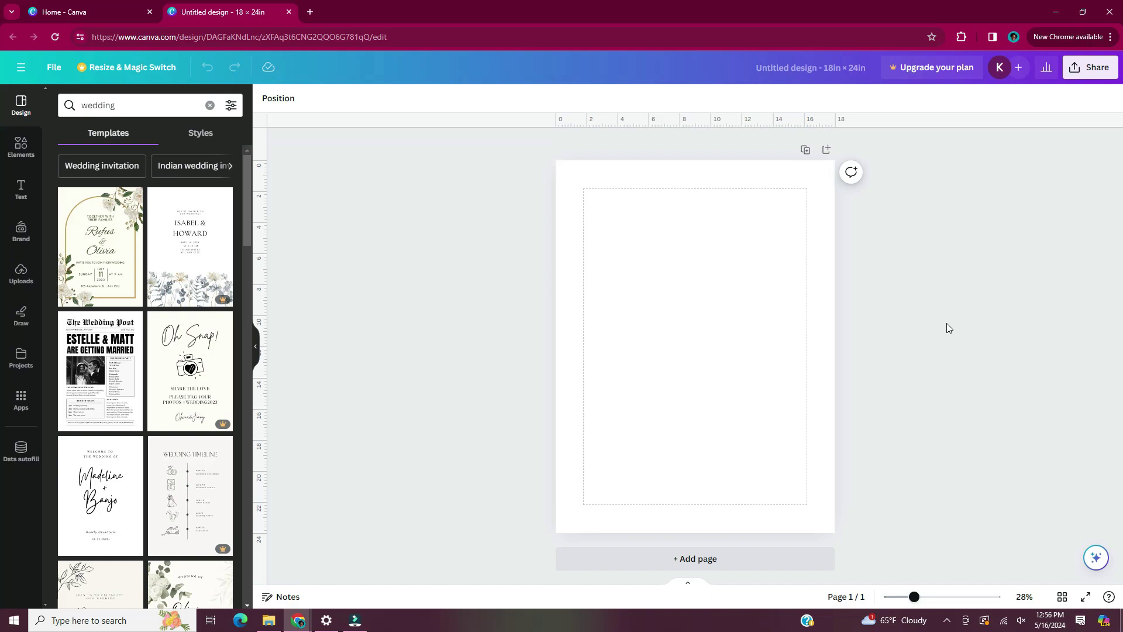
click(210, 104)
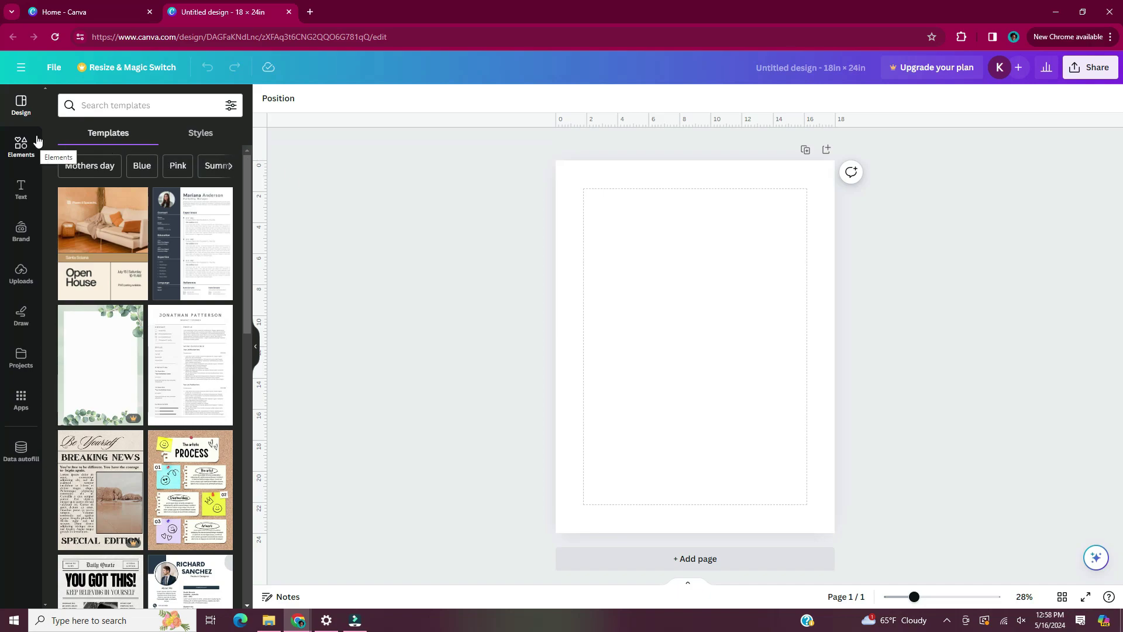
Show all element collections in the Elements library and preview 3D Corporate Icons
click(21, 146)
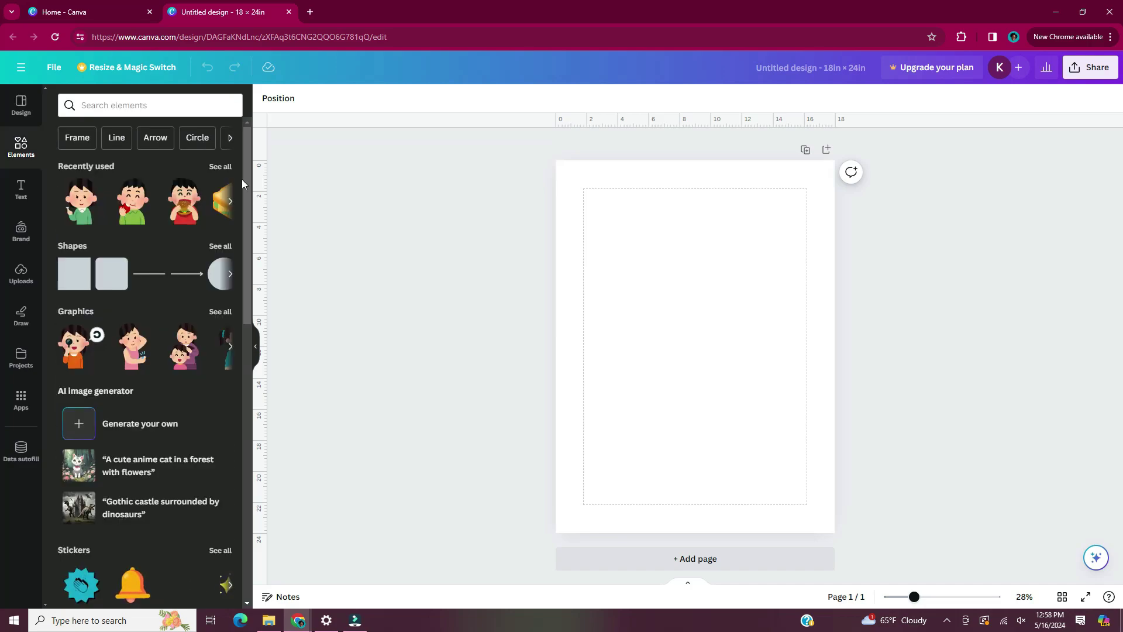
scroll(242, 183, down, 10)
scroll(242, 184, down, 2)
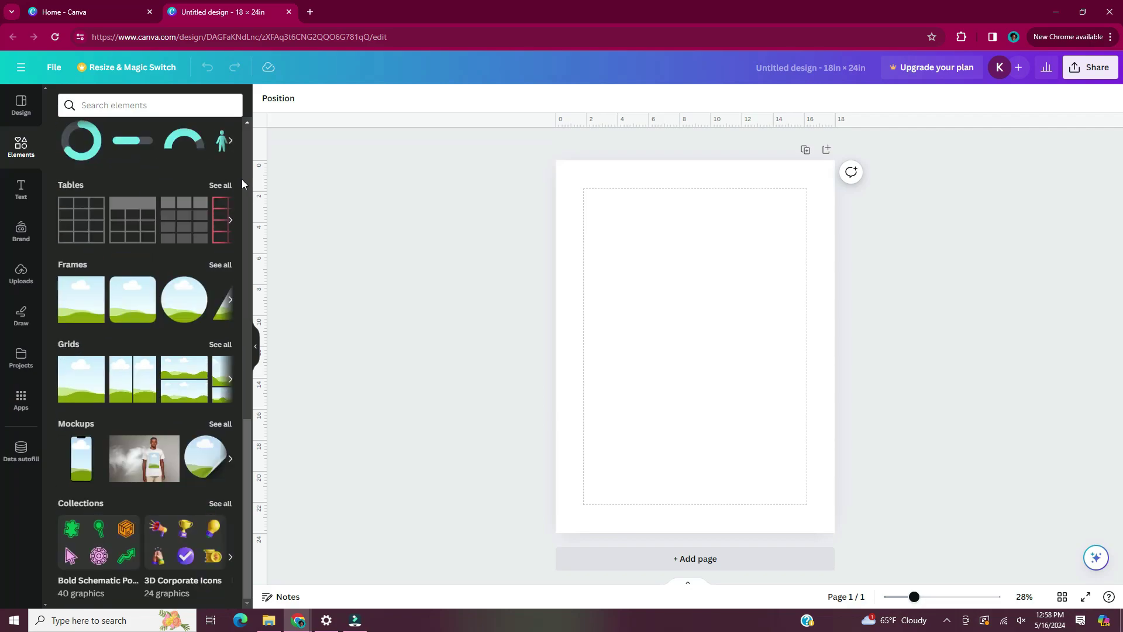
click(220, 504)
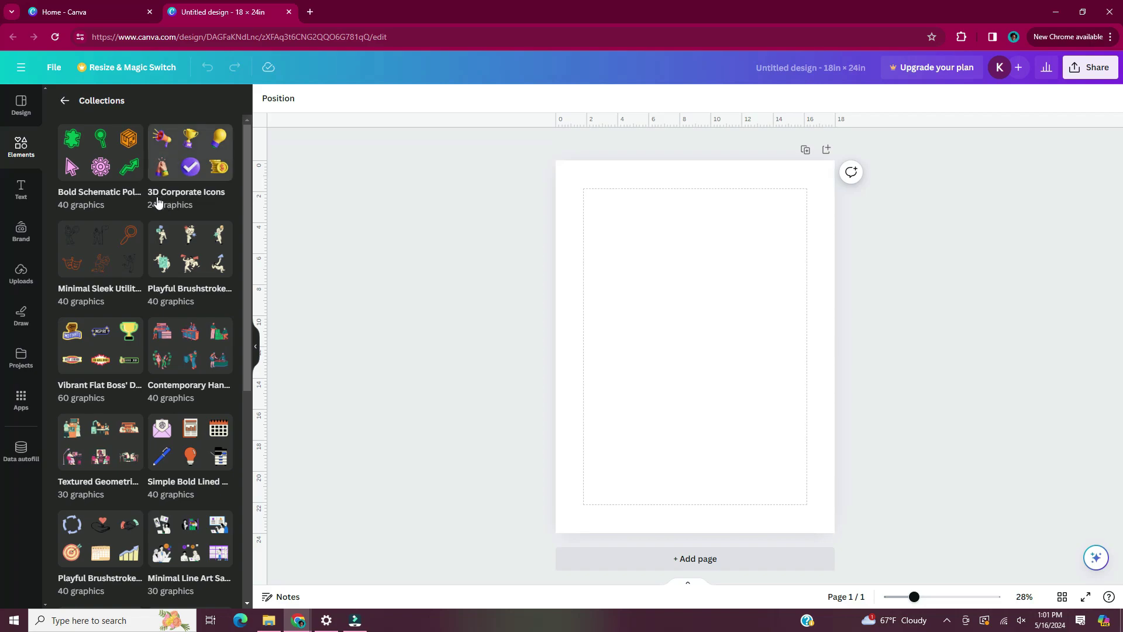
click(213, 175)
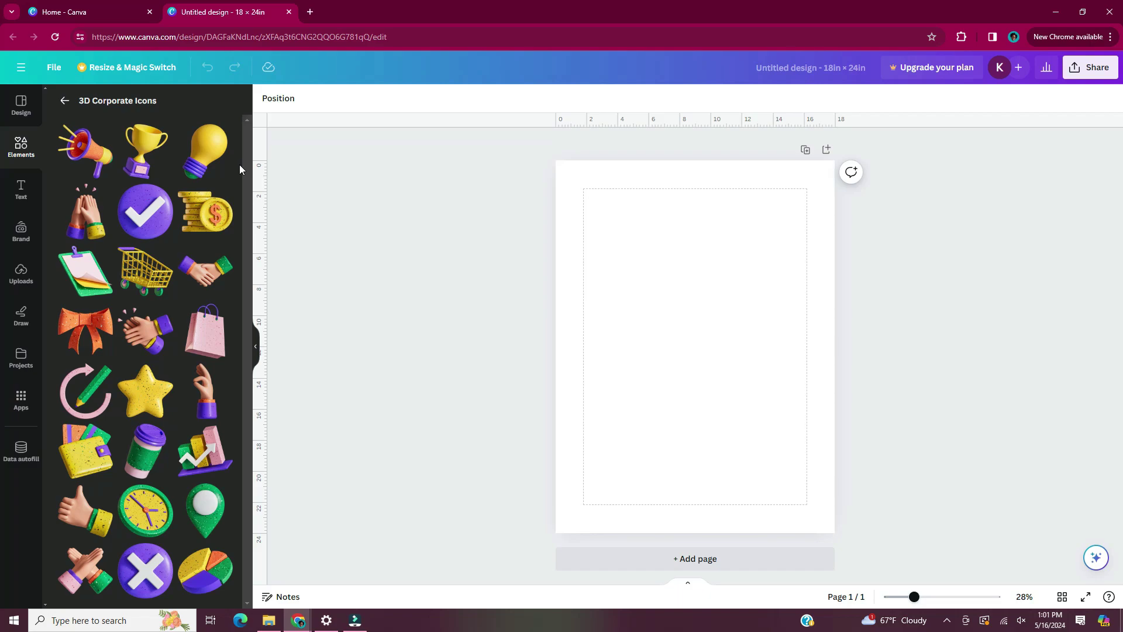
key(Escape)
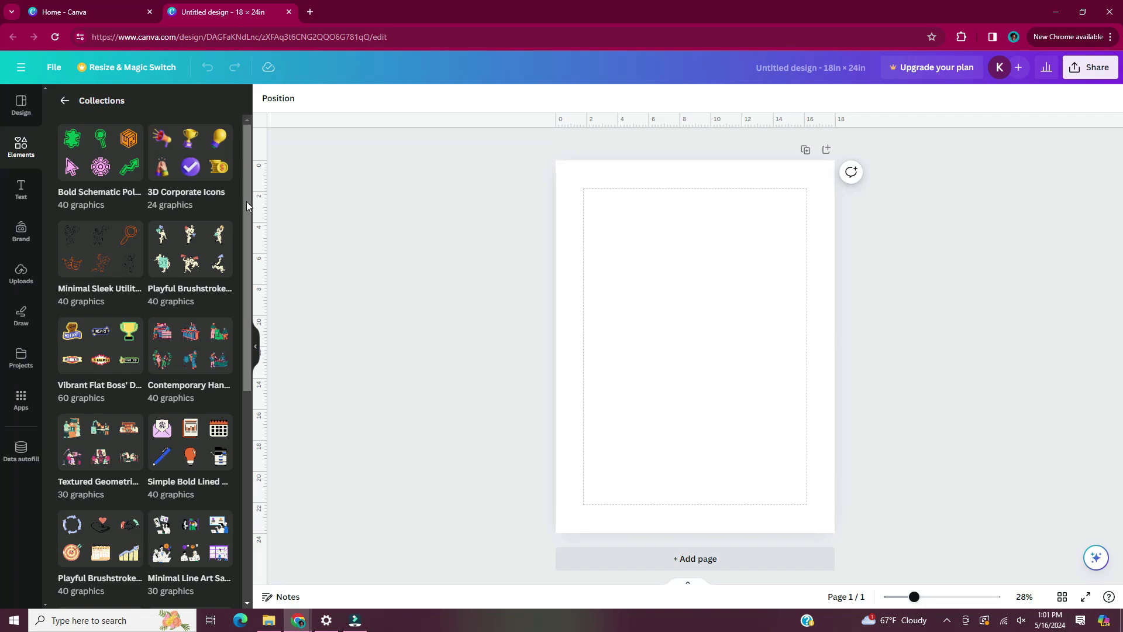
Preview Muted Liquid Distorted Backgrounds, then open the Scanned Weathered Map Scraps collection
scroll(245, 208, down, 1)
scroll(231, 216, down, 8)
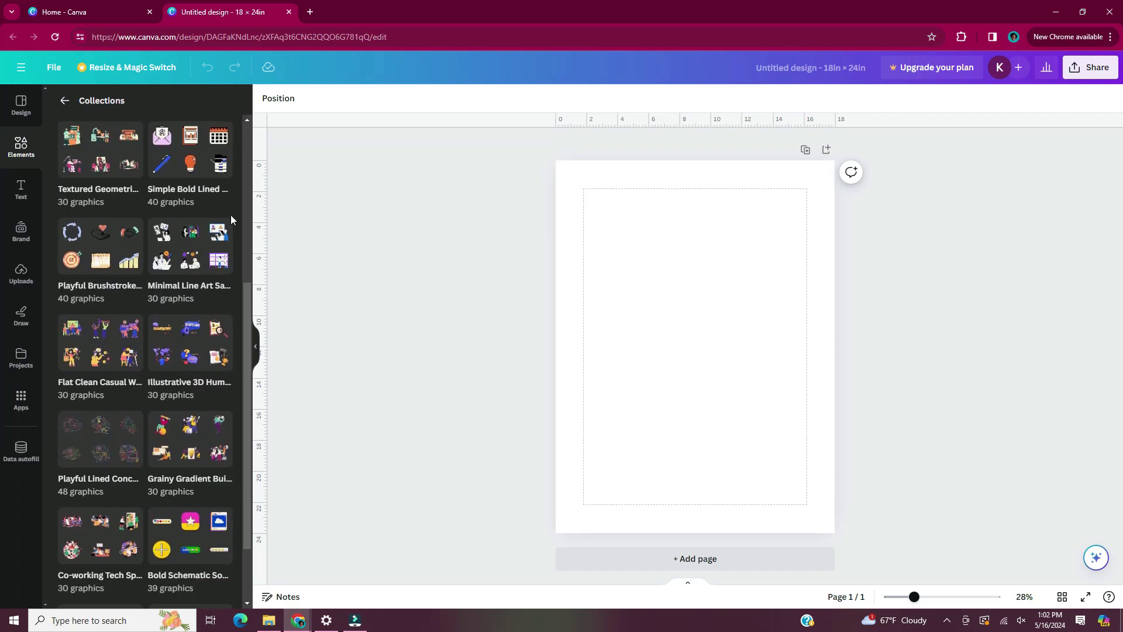
scroll(236, 220, down, 12)
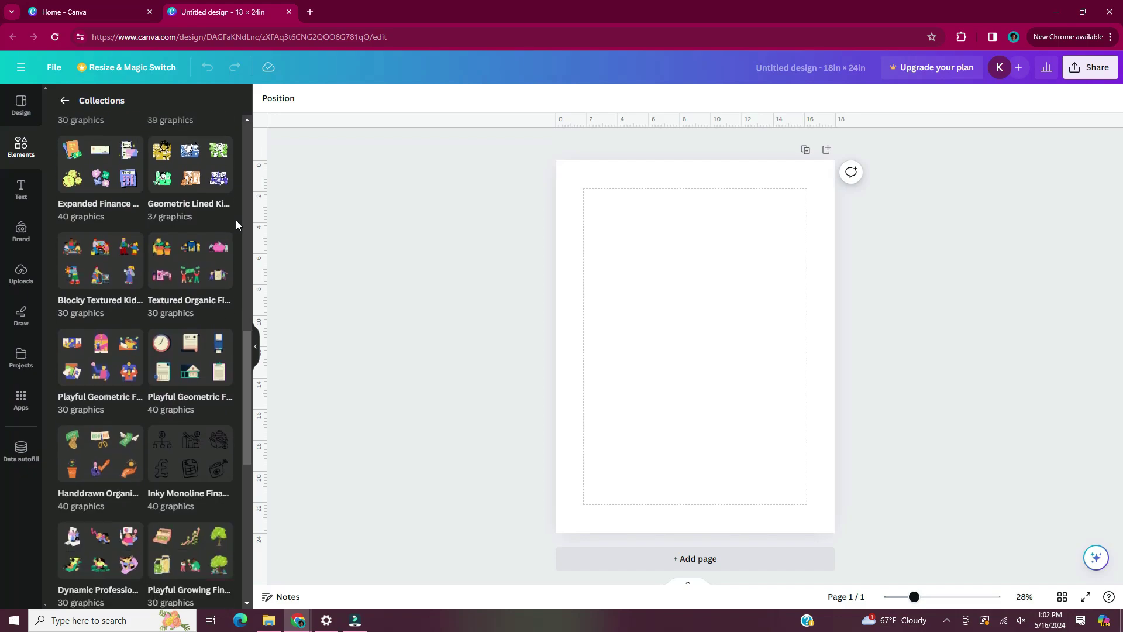
click(99, 368)
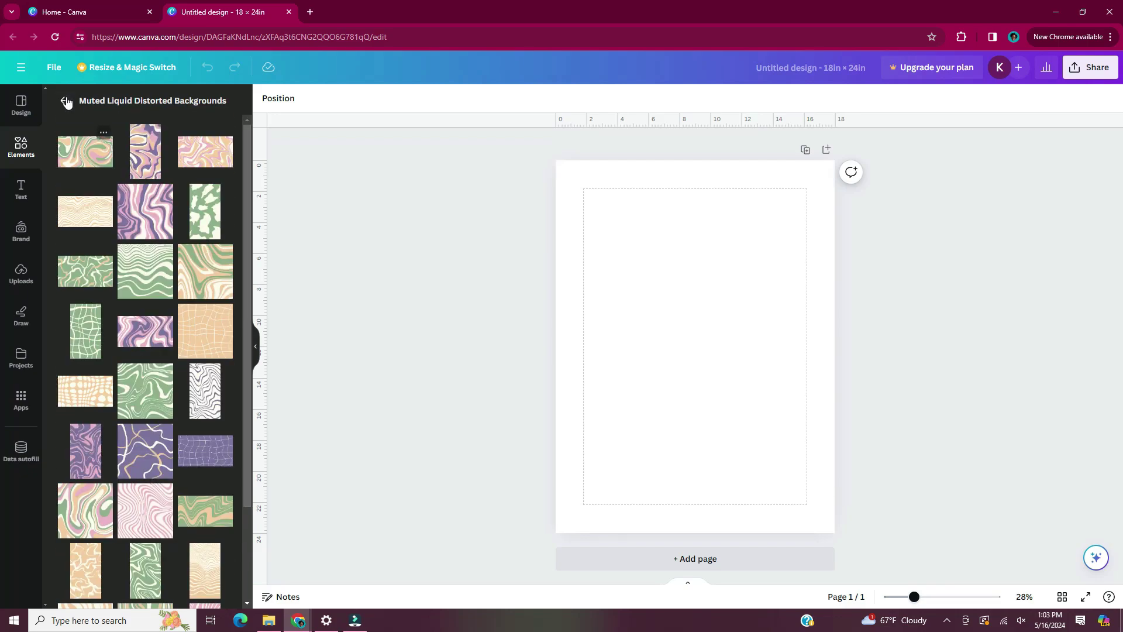
click(65, 100)
scroll(234, 296, down, 2)
click(233, 297)
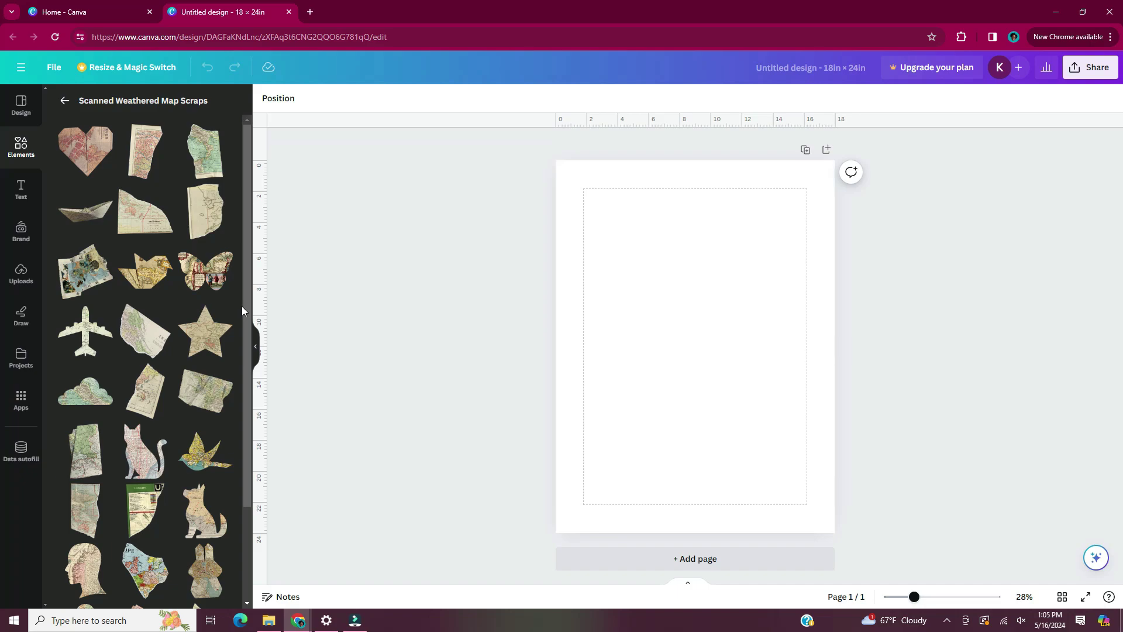
Add the torn map-scrap heart graphic to the page
click(101, 164)
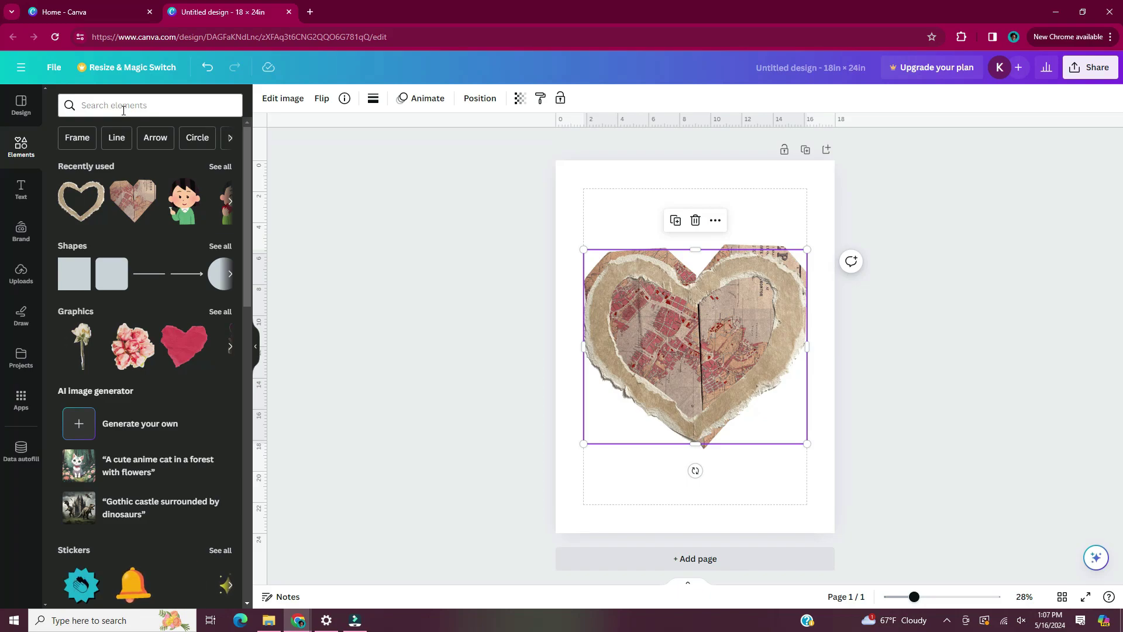
Search elements for 'arches' and add the pink arch and a light pointed arch
click(124, 106)
text(arches)
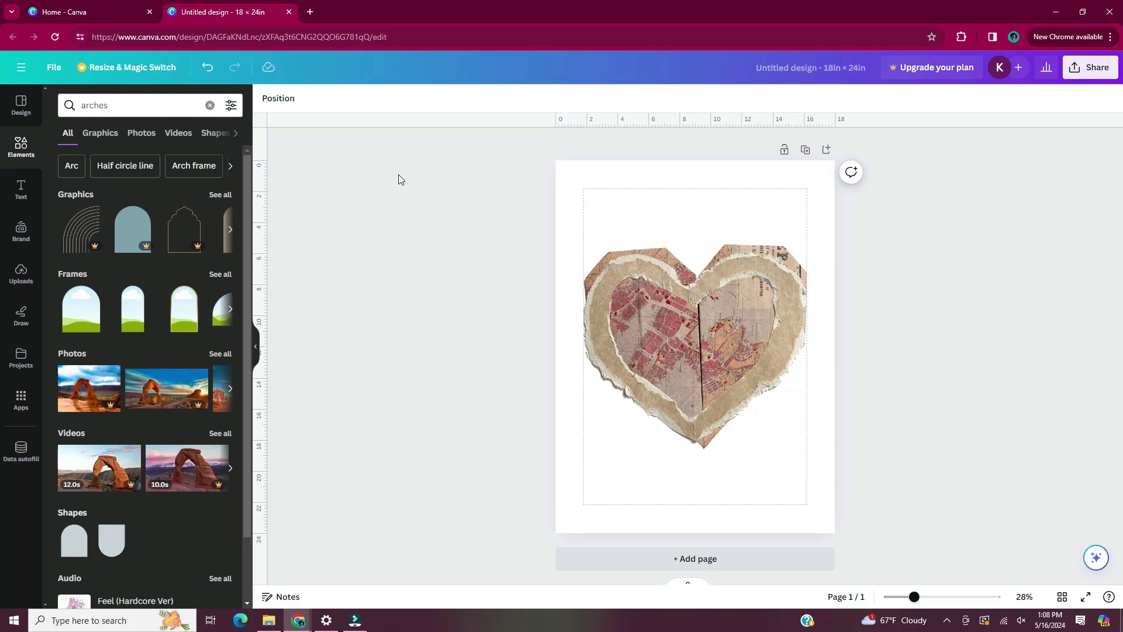
click(221, 195)
click(214, 281)
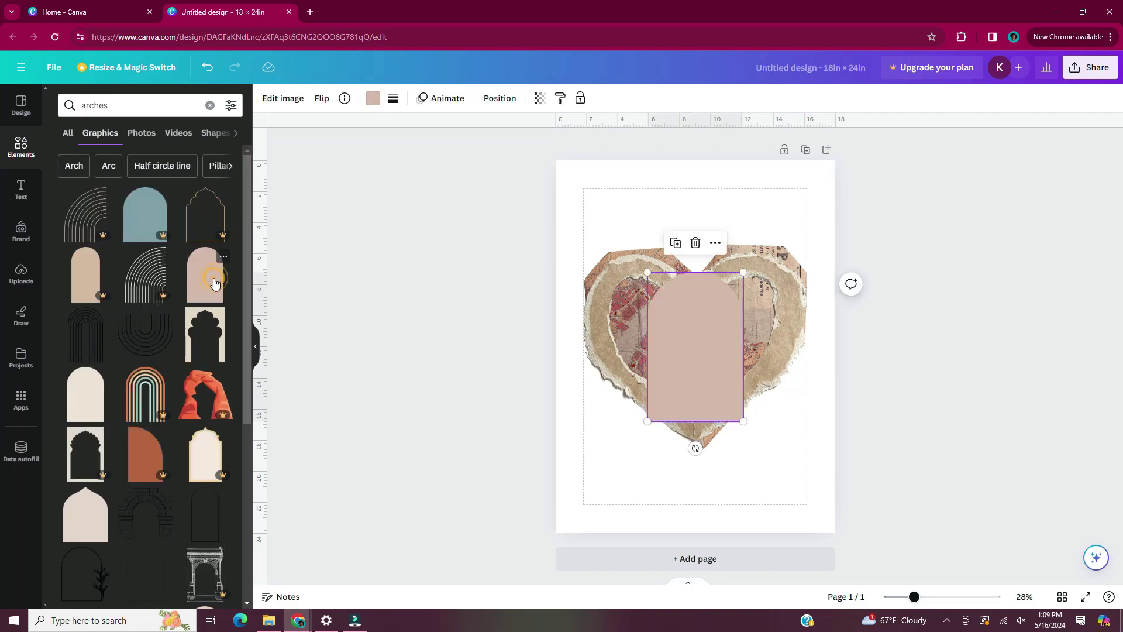
scroll(85, 433, down, 3)
click(96, 380)
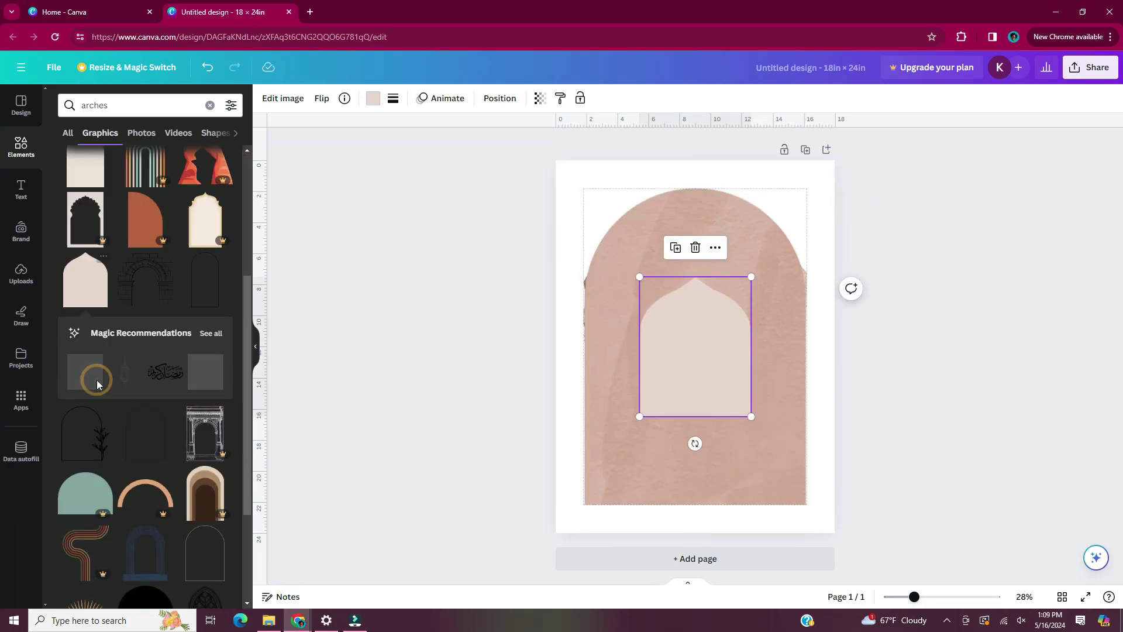
scroll(175, 424, down, 10)
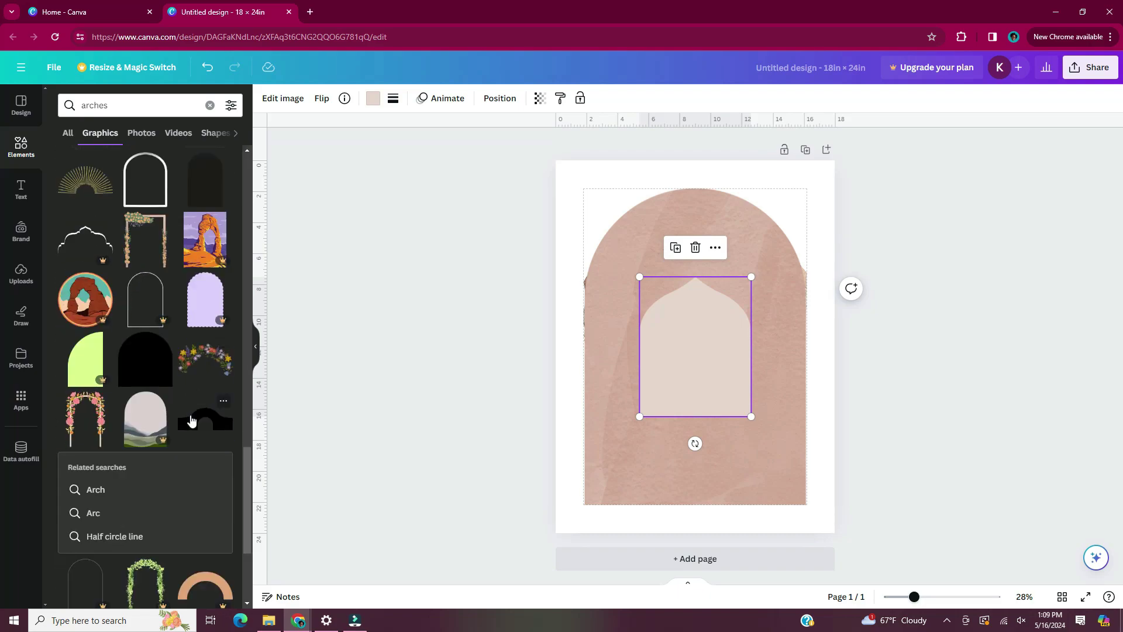
scroll(191, 420, down, 3)
Search for 'color splash' graphics and fill the arch frame with an orange blob
click(113, 104)
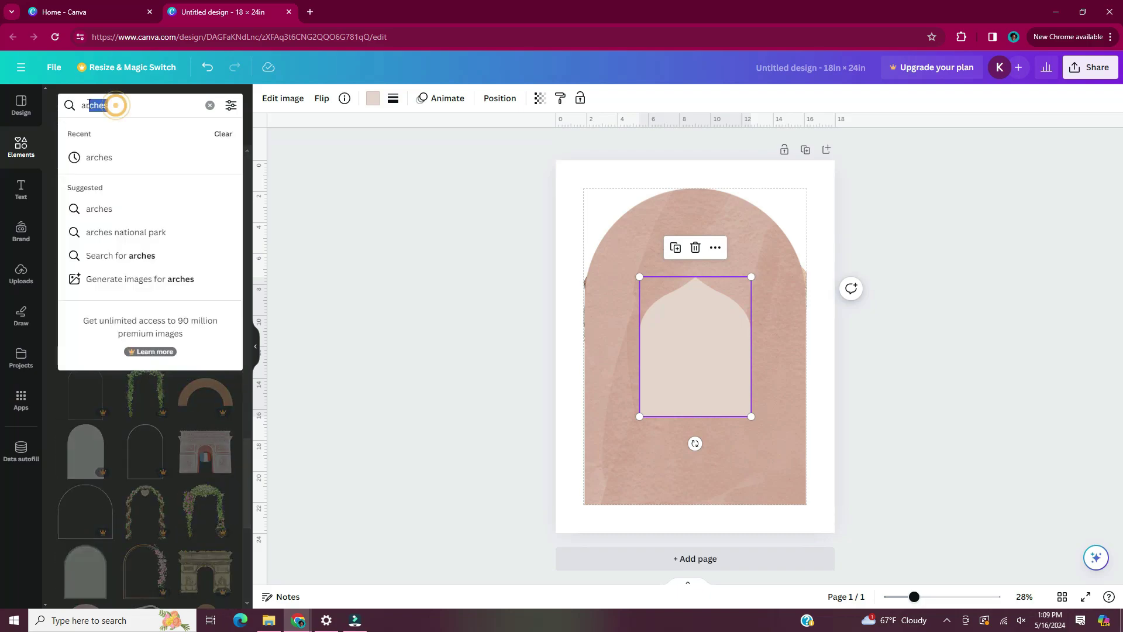
text(color splash)
key(Return)
scroll(199, 292, down, 5)
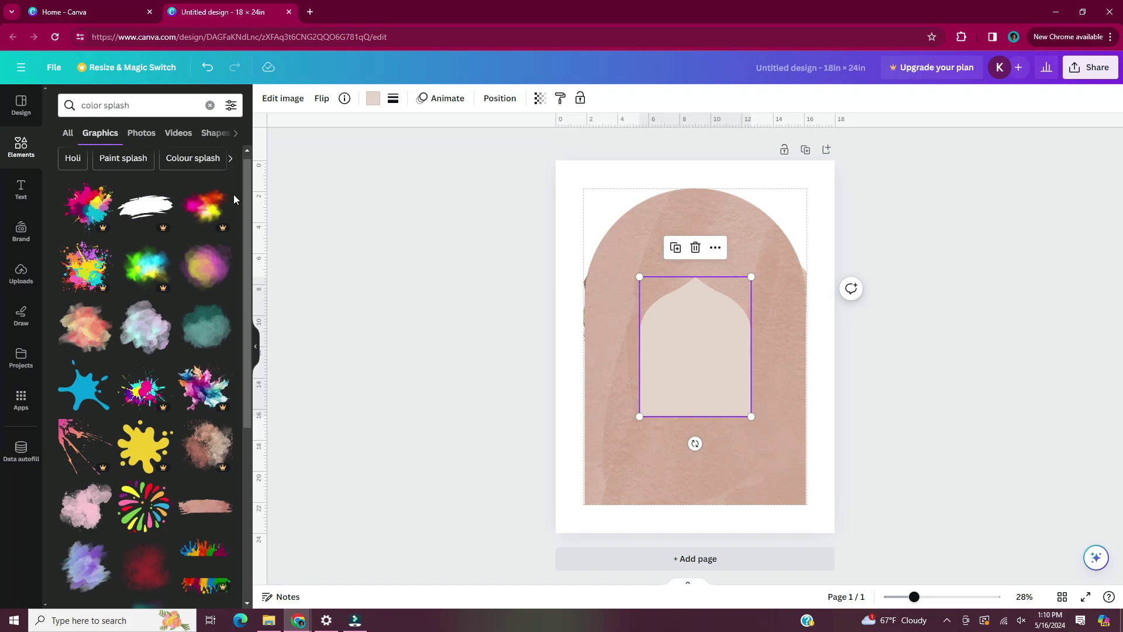
click(206, 284)
click(210, 333)
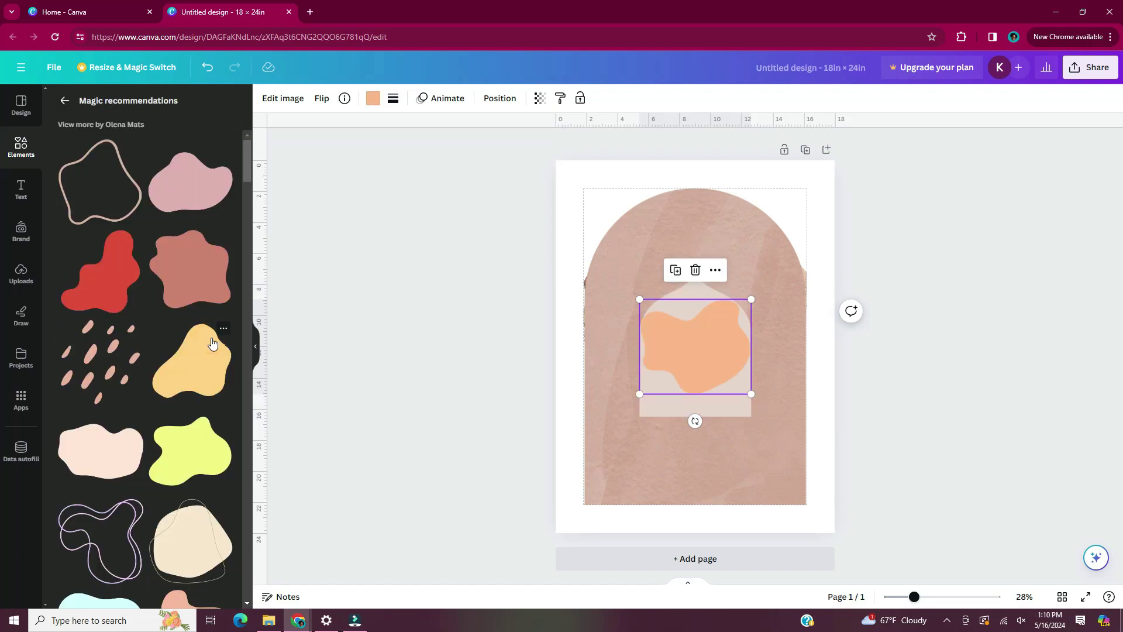
Add a black blob, then place a blue blob over it in the arch artwork
scroll(222, 357, down, 3)
click(190, 471)
scroll(211, 439, down, 5)
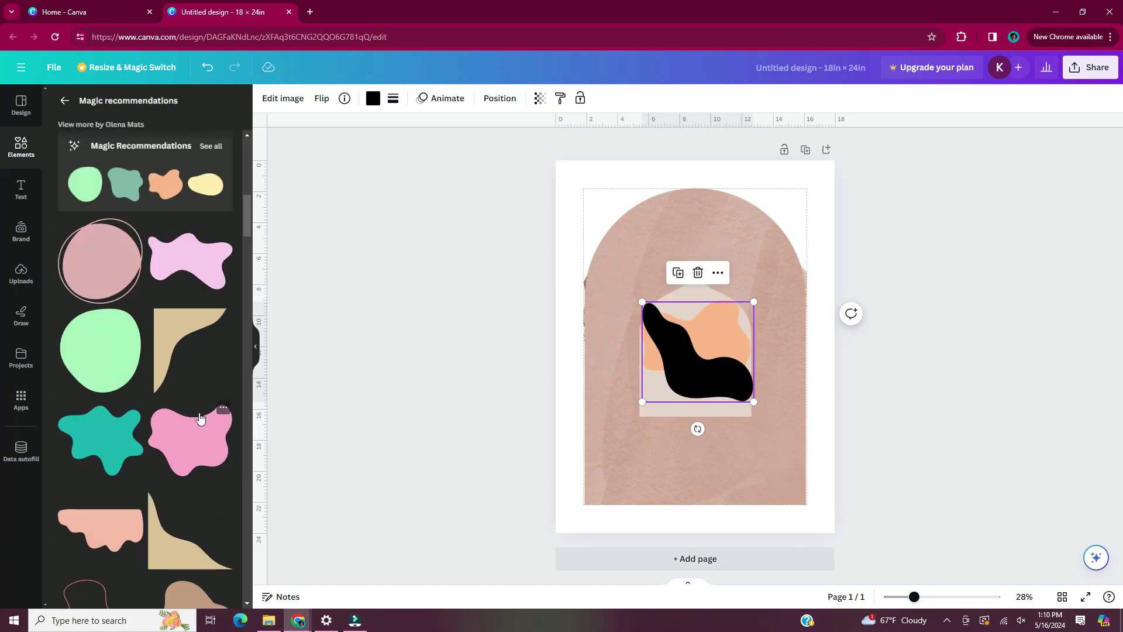
scroll(200, 417, down, 10)
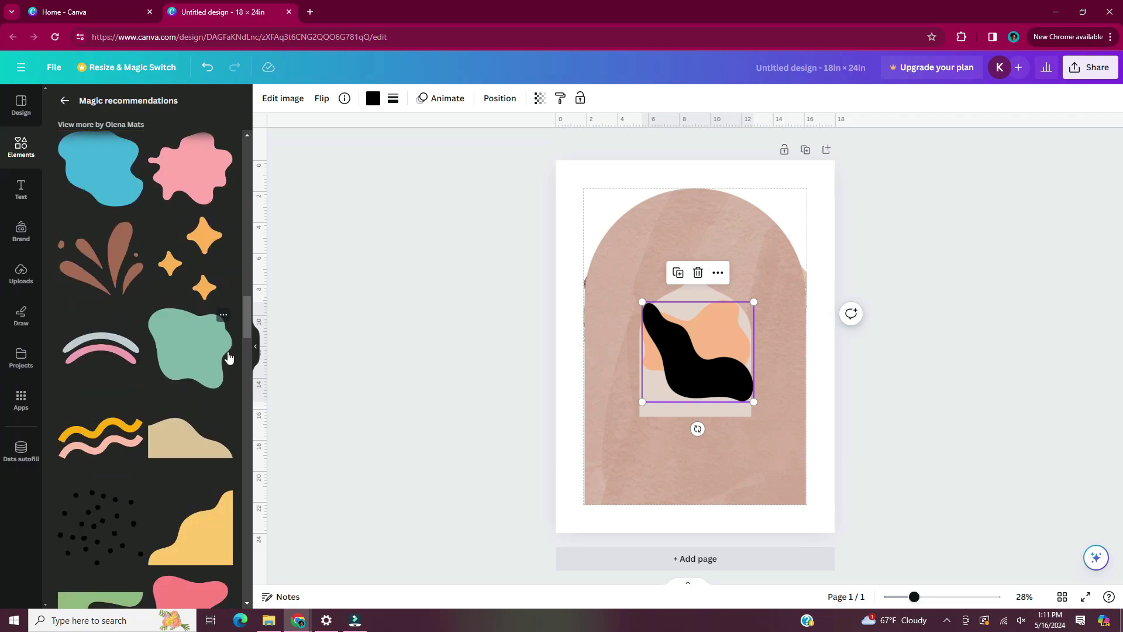
click(101, 169)
click(784, 432)
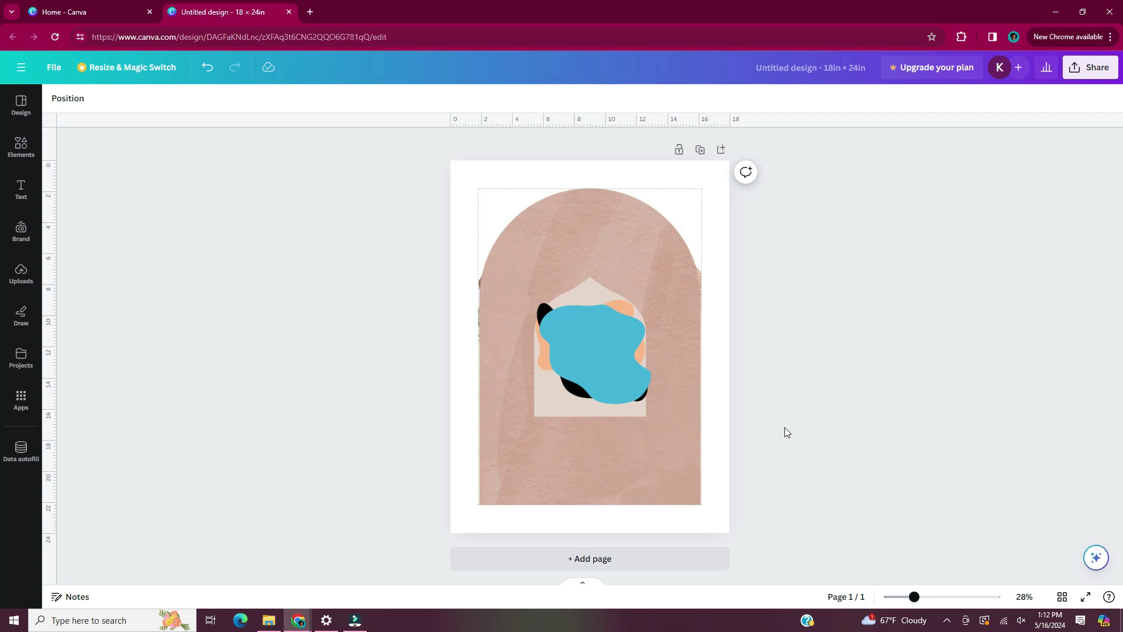
Shrink the arch artwork and pull the heart, blobs and pink arch apart
drag(465, 179, 499, 243)
drag(701, 505, 533, 306)
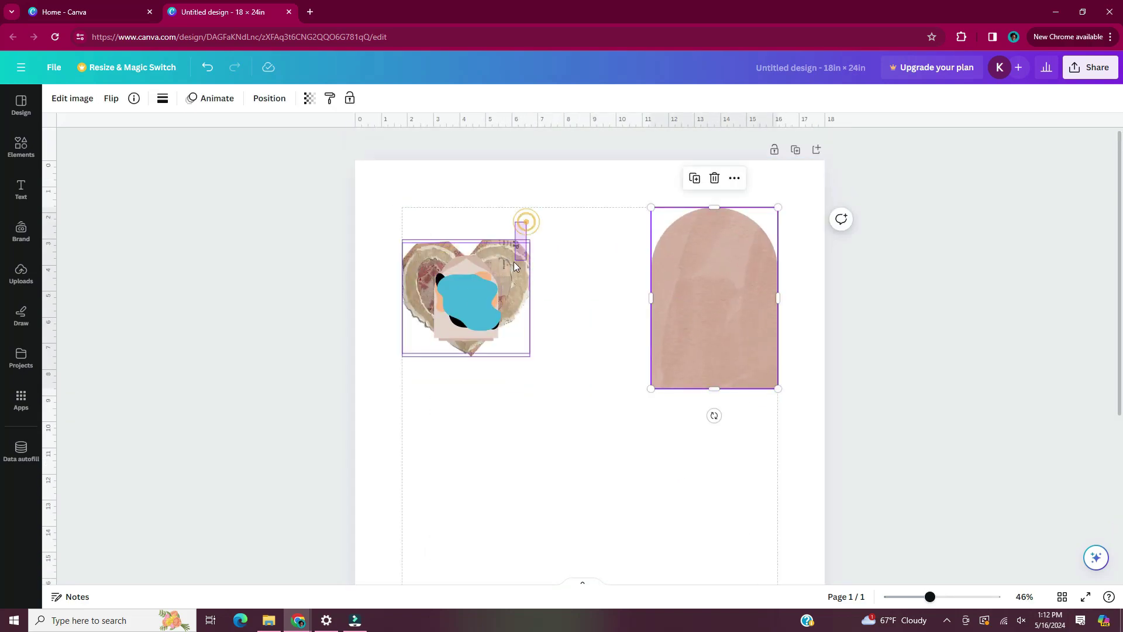
drag(449, 303, 556, 459)
drag(468, 296, 597, 228)
drag(480, 316, 640, 275)
drag(465, 308, 605, 328)
drag(465, 275, 414, 200)
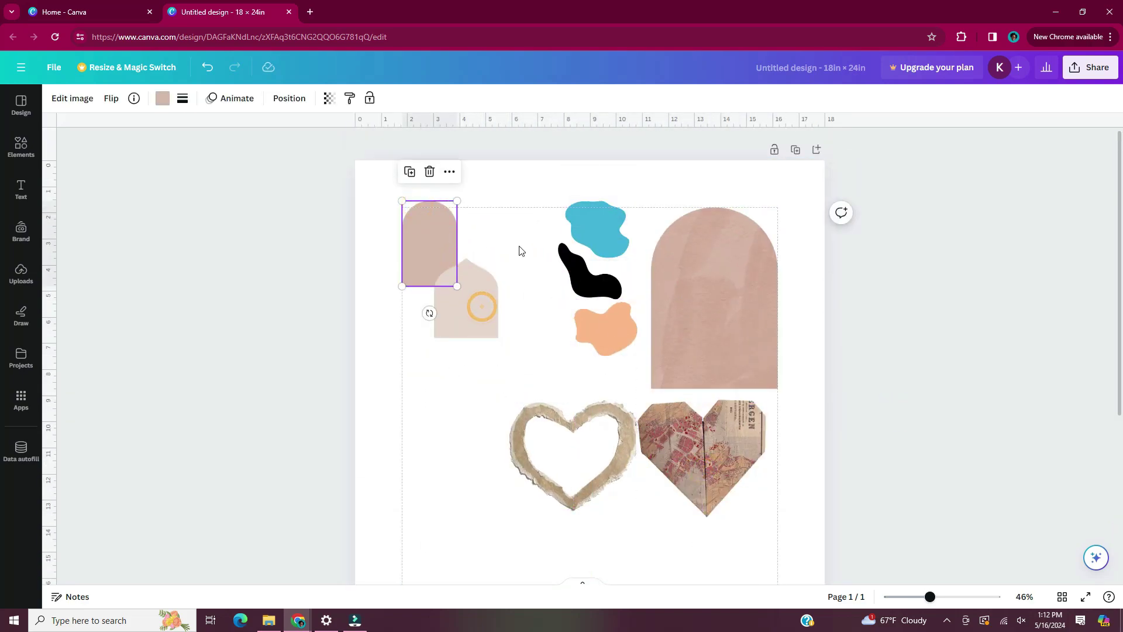
click(483, 240)
Shrink the big pink arch and place it beside the small arch
click(713, 293)
drag(776, 387, 716, 298)
drag(684, 251, 500, 246)
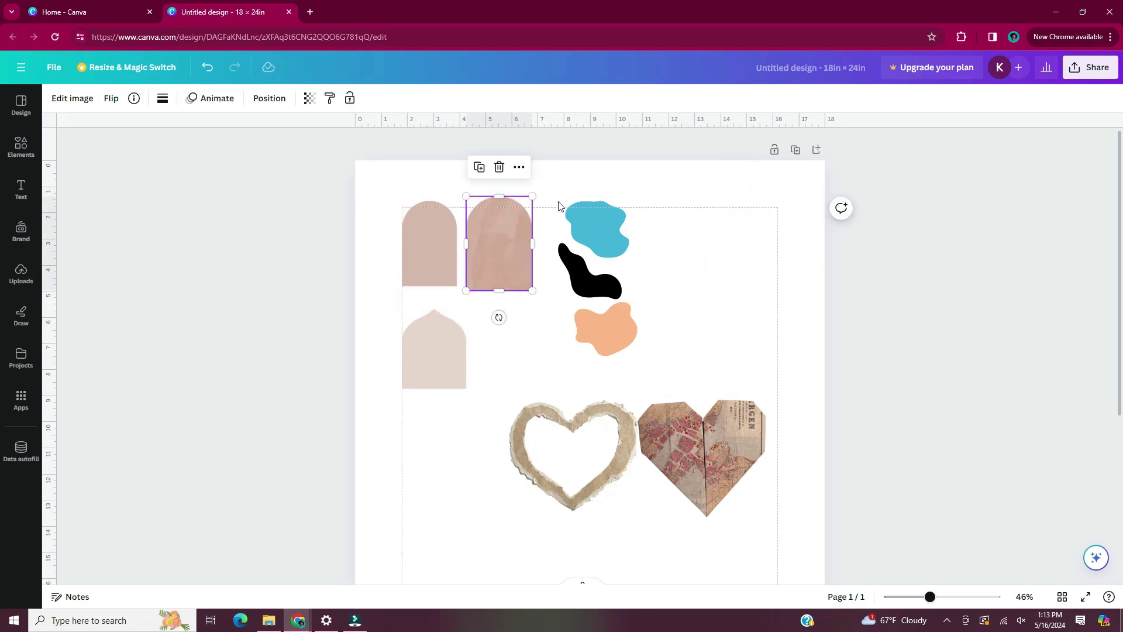
scroll(261, 308, up, 3)
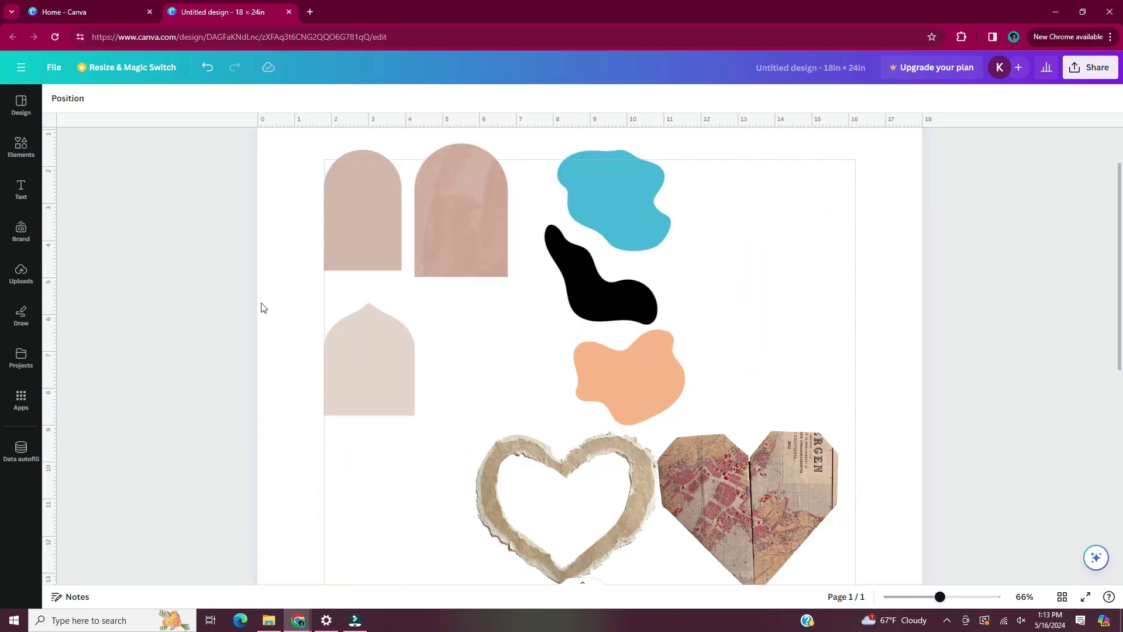
click(450, 243)
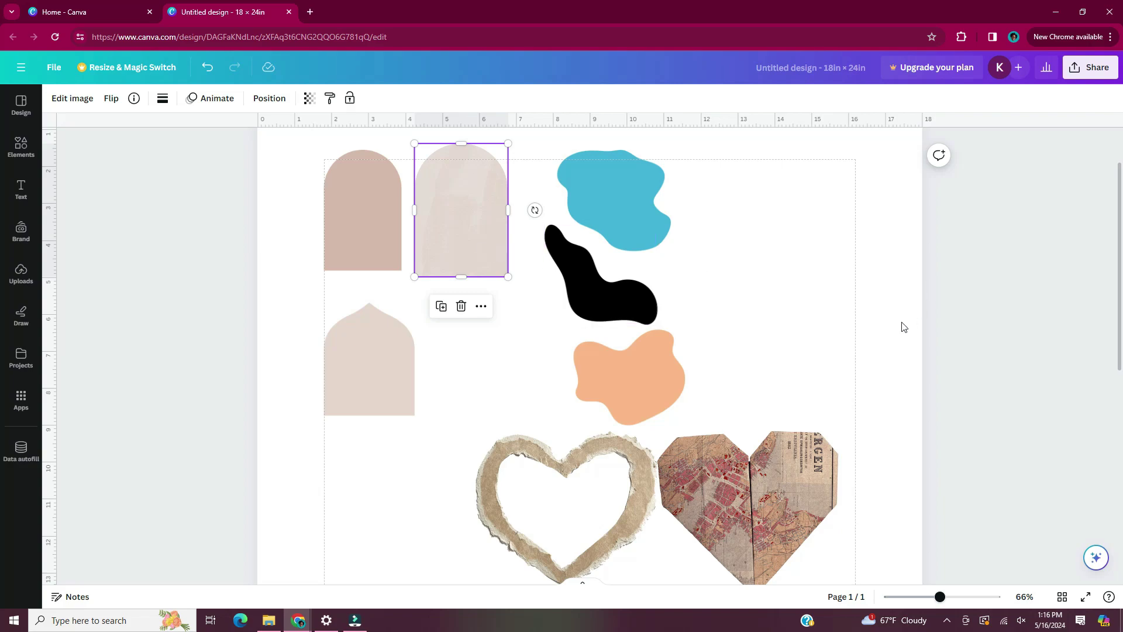
scroll(902, 326, down, 3)
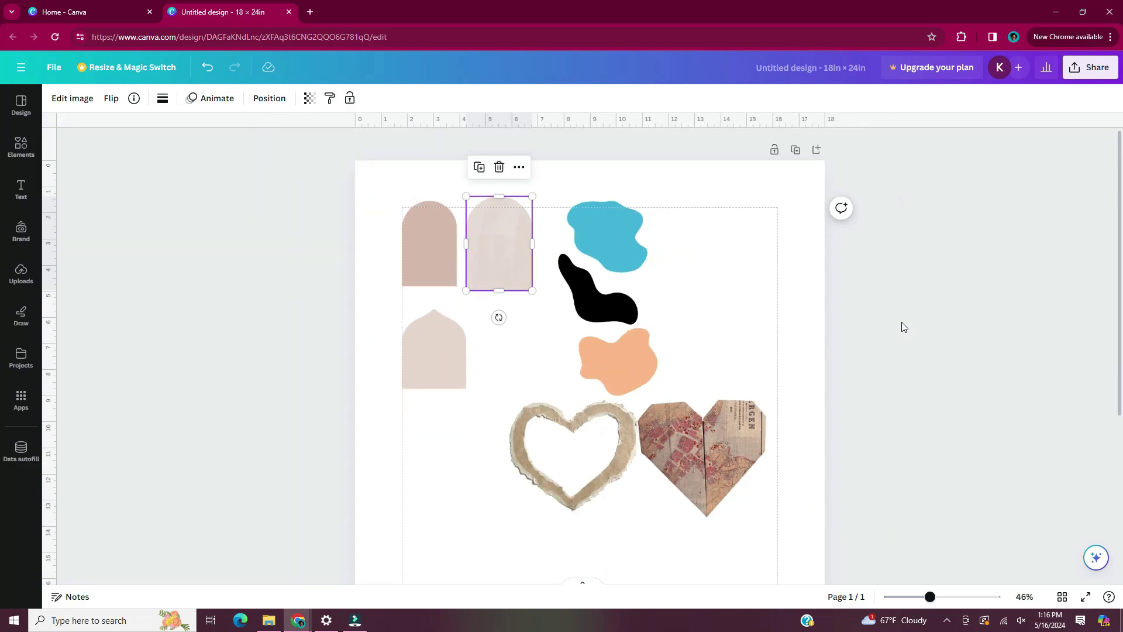
Duplicate the page and return to Page 1
click(796, 150)
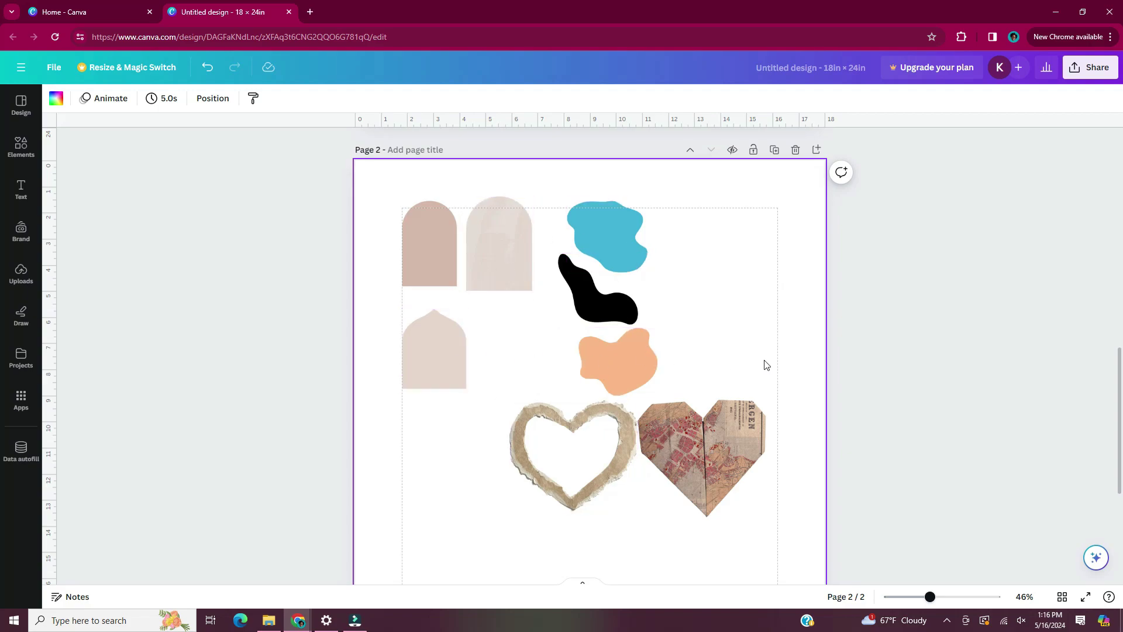
scroll(843, 314, up, 10)
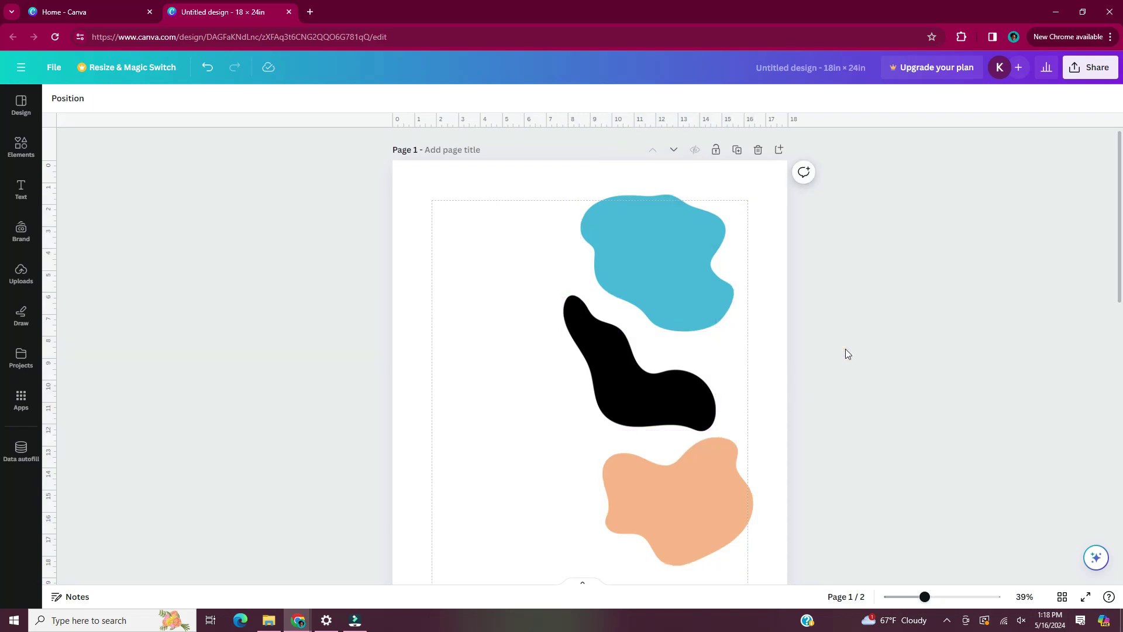
Reorient the black blob and stretch it across the page width
key(ctrl+z)
drag(742, 356, 844, 358)
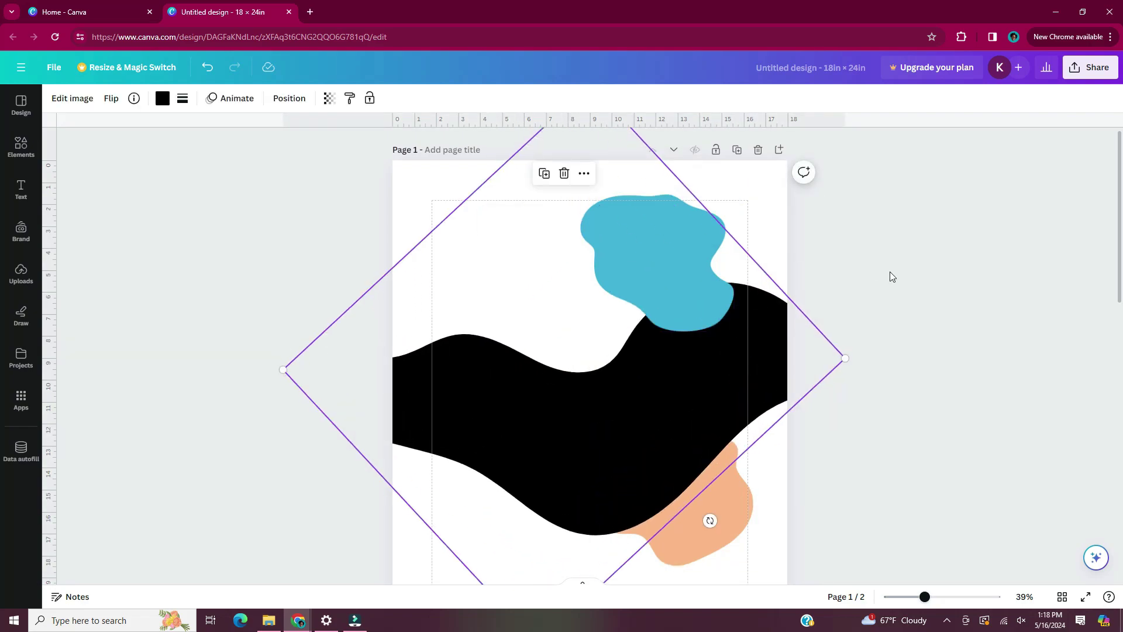
scroll(892, 276, down, 2)
Enlarge the peach blob and drag it up across the page
click(685, 437)
right_click(733, 297)
key(Escape)
click(673, 456)
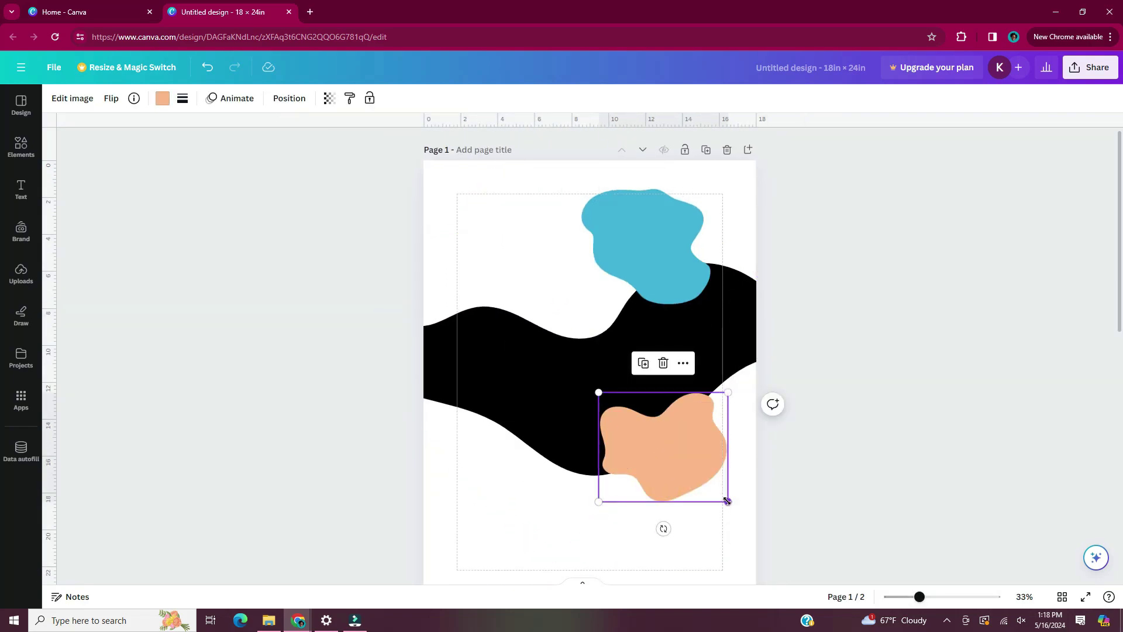
drag(727, 502, 795, 573)
scroll(655, 444, down, 2)
drag(695, 490, 480, 250)
scroll(704, 330, up, 3)
click(643, 240)
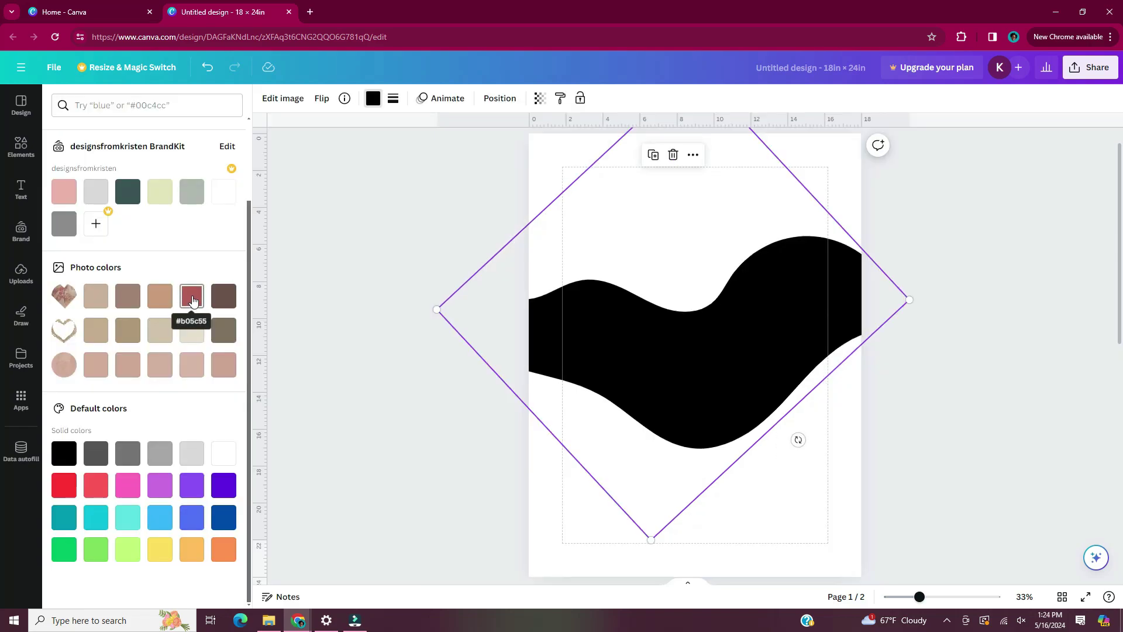
Recolour the black wave dark red #b05c55 and another wave light pink
click(192, 296)
click(720, 448)
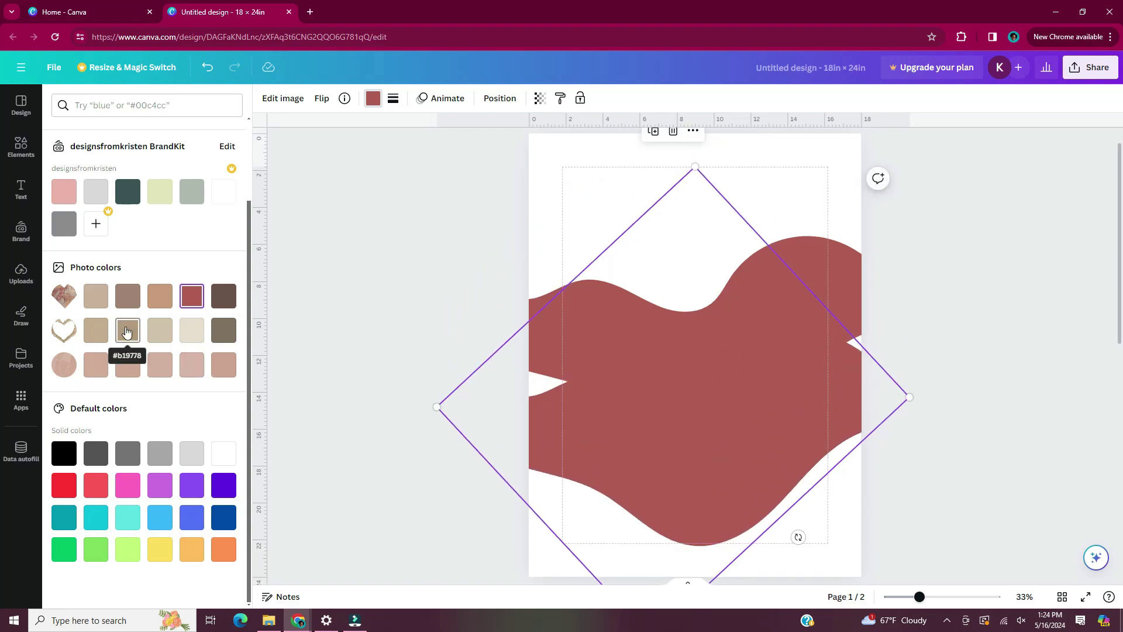
click(160, 365)
drag(627, 424, 586, 406)
Move the pink wave up and send it behind the dark-red wave
click(940, 343)
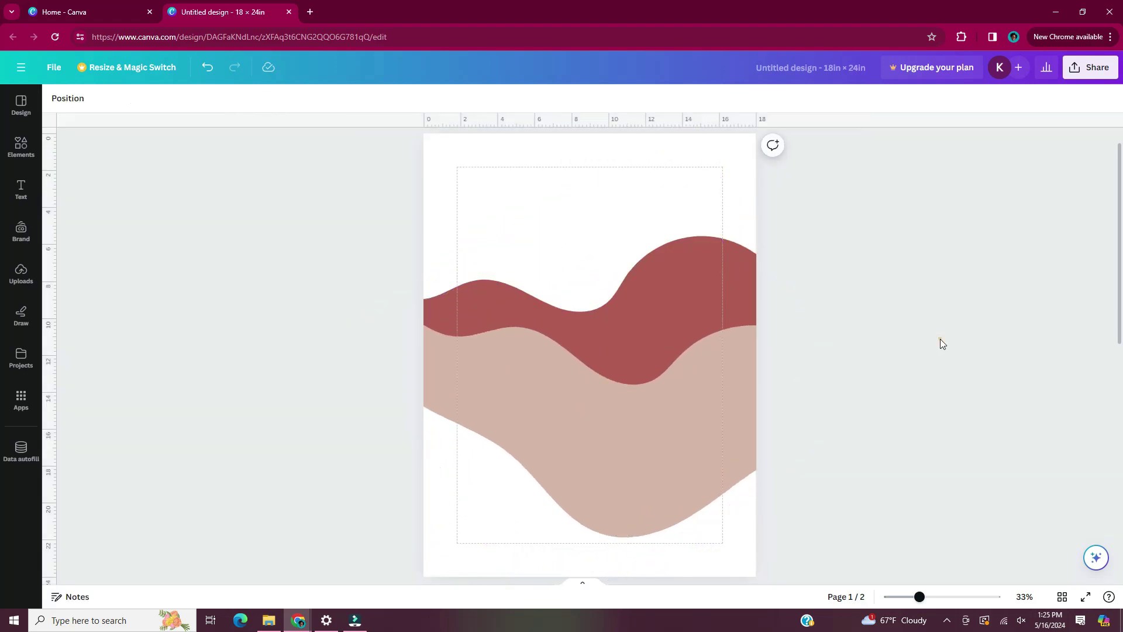
click(736, 502)
drag(736, 502, 589, 171)
right_click(663, 199)
click(935, 417)
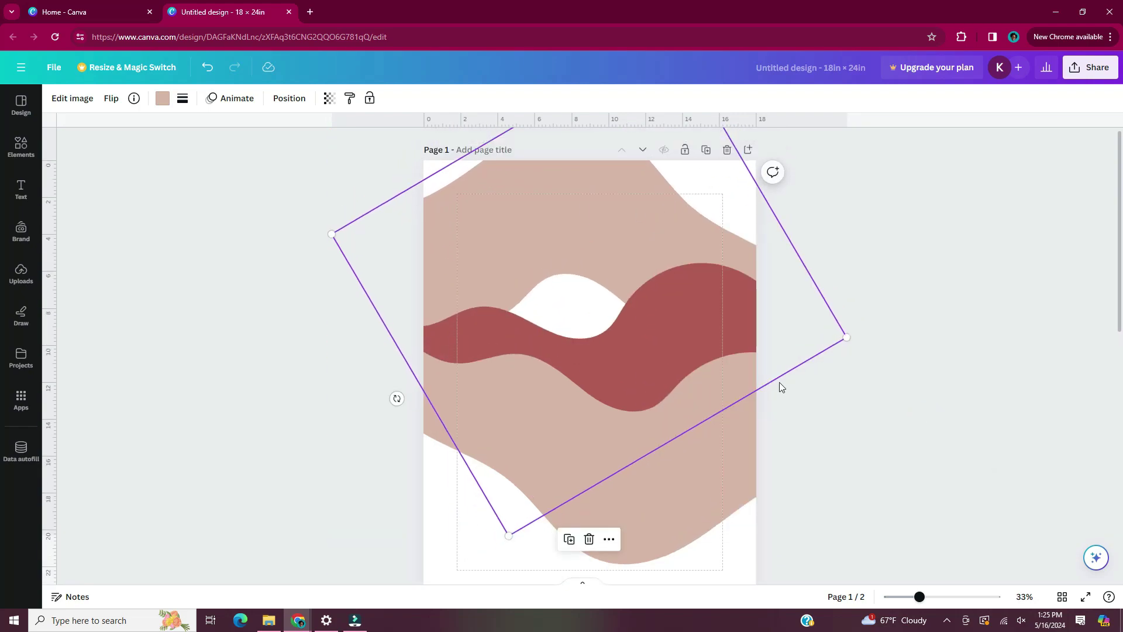
scroll(396, 381, down, 1)
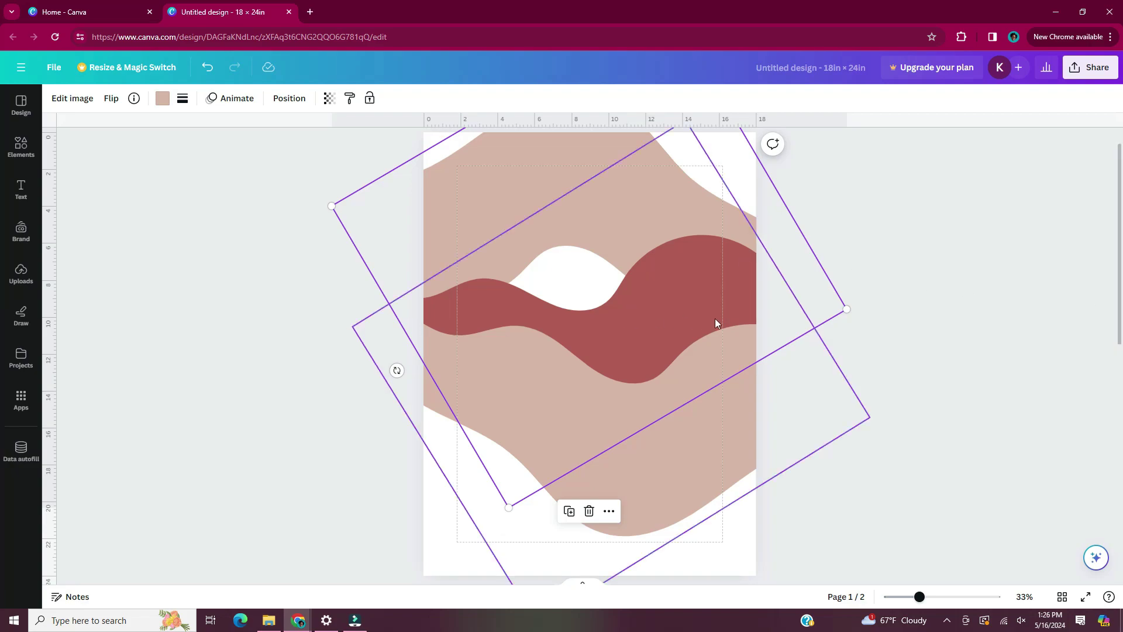
Show the layers list from the pink wave's Layer menu
right_click(689, 302)
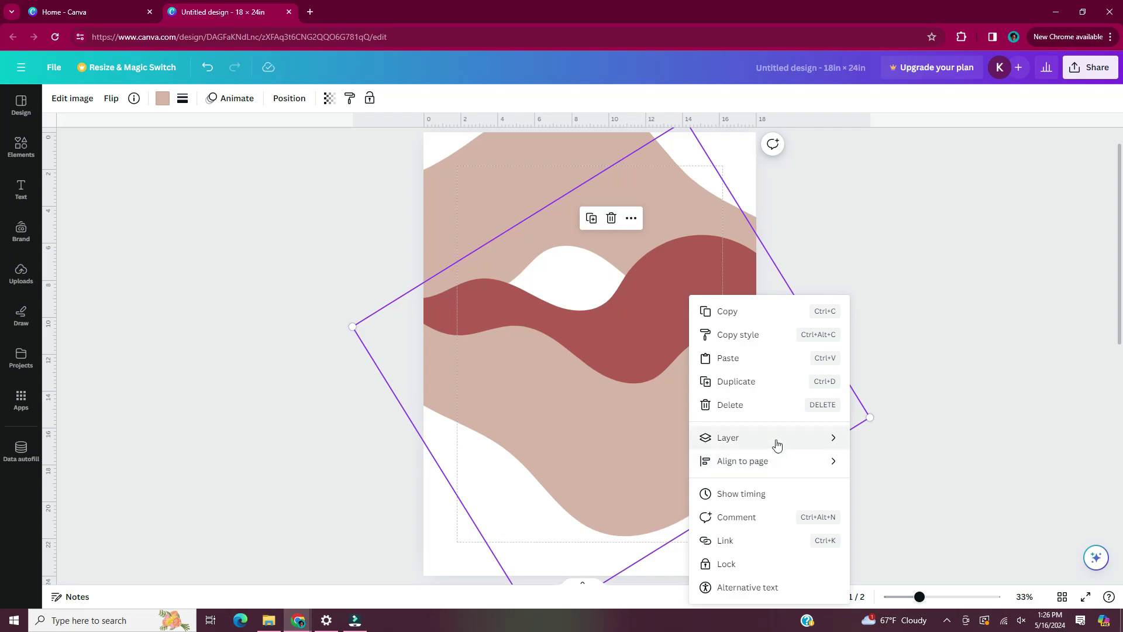
mouse_move(777, 444)
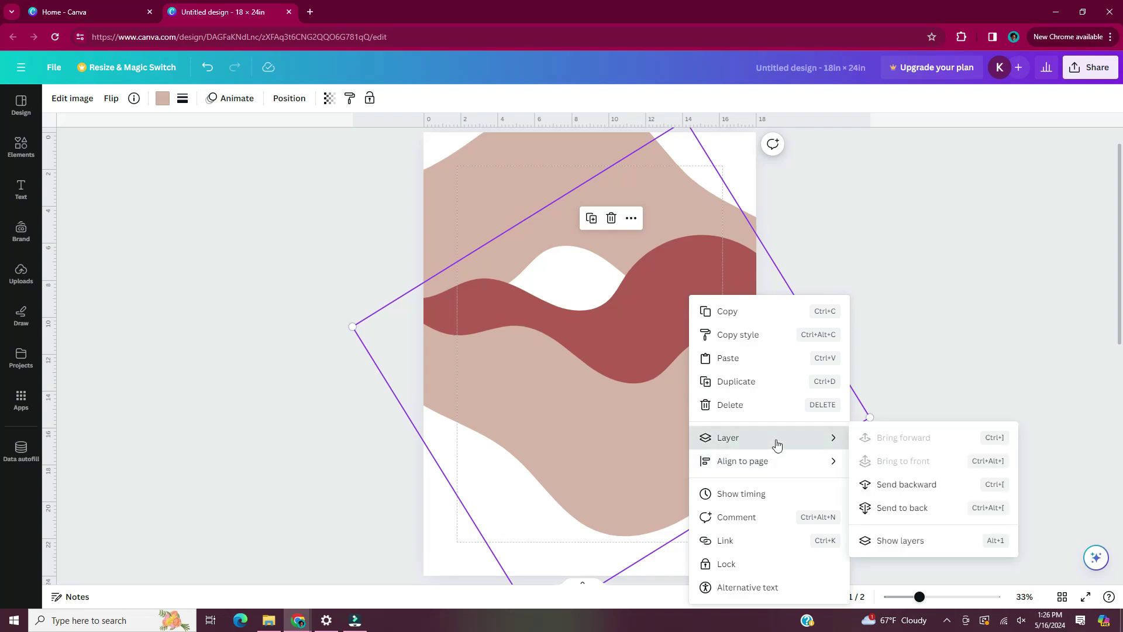
click(940, 542)
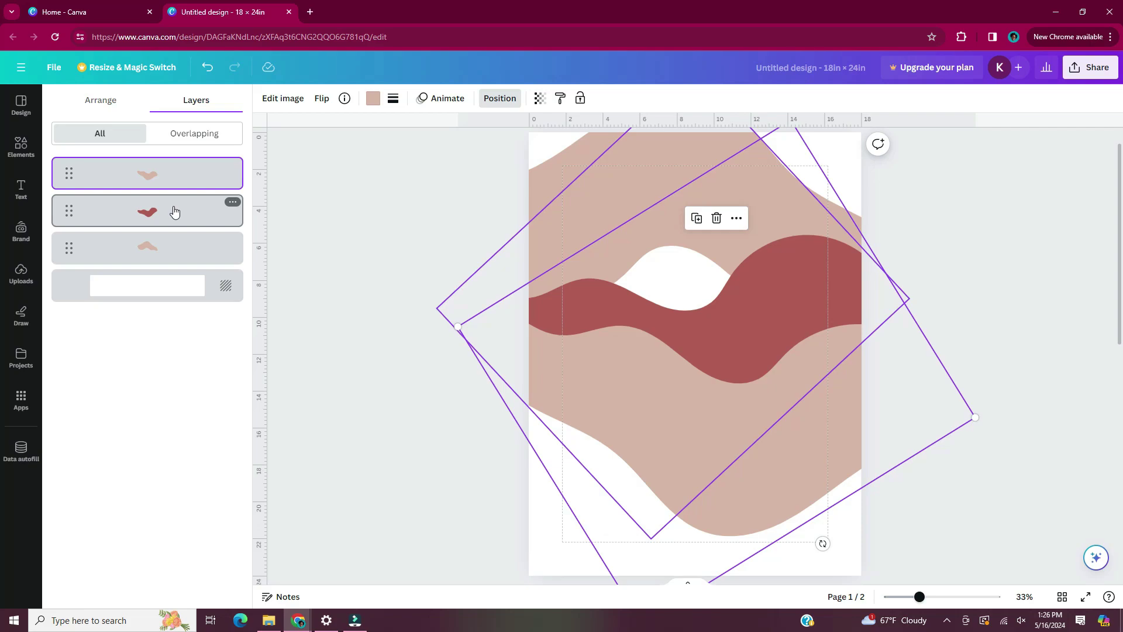
Recolour the wave to salmon #DD9270 and move it down the page
click(373, 99)
click(64, 169)
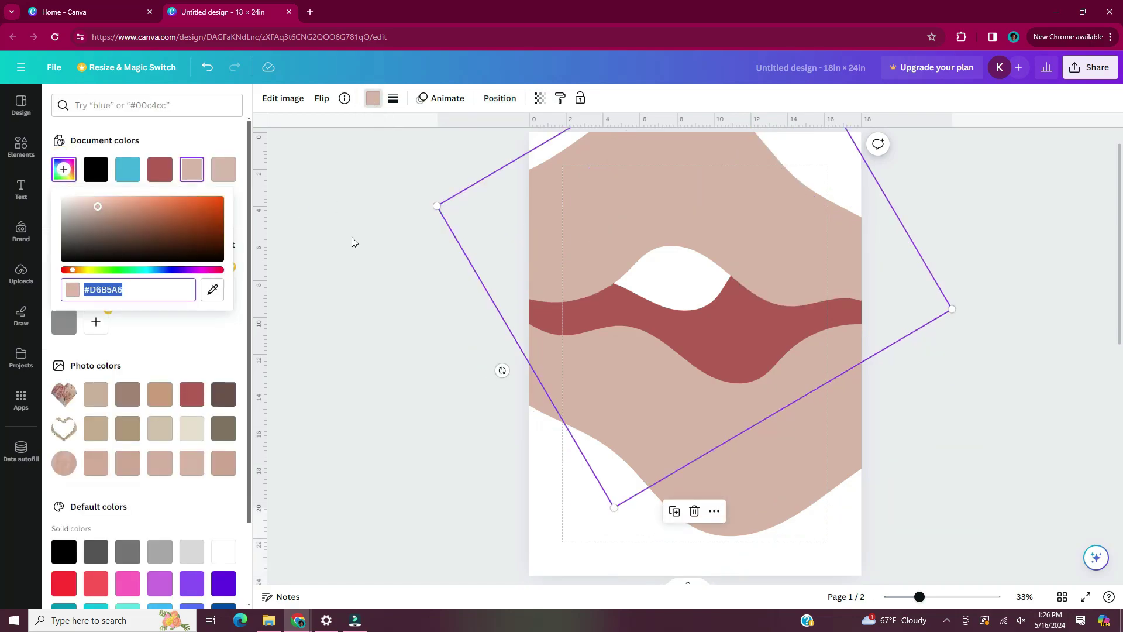
drag(133, 216, 142, 205)
click(347, 341)
drag(556, 213, 557, 338)
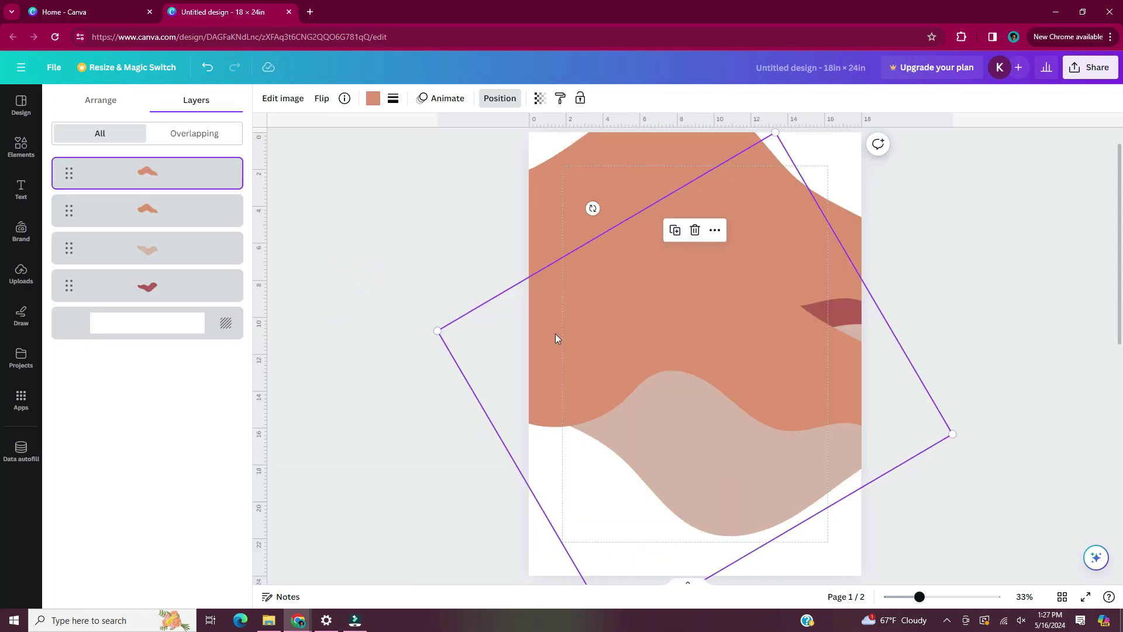
click(714, 348)
Bring the dark-red wave forward, then duplicate the beige wave, send it back and move it
scroll(643, 374, down, 3)
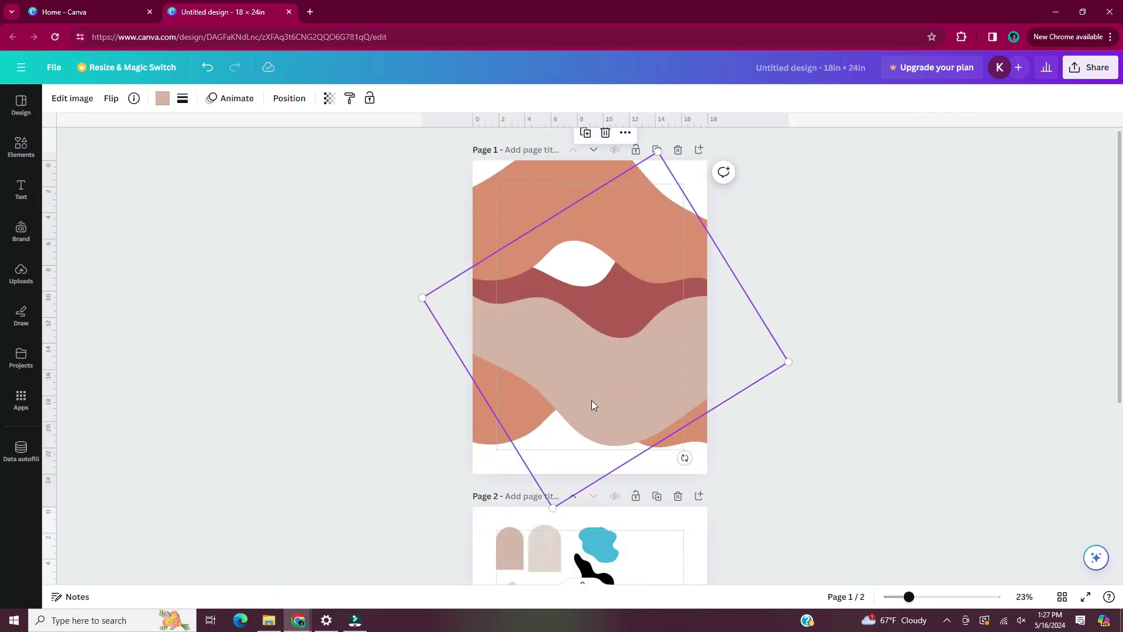
click(739, 370)
click(655, 304)
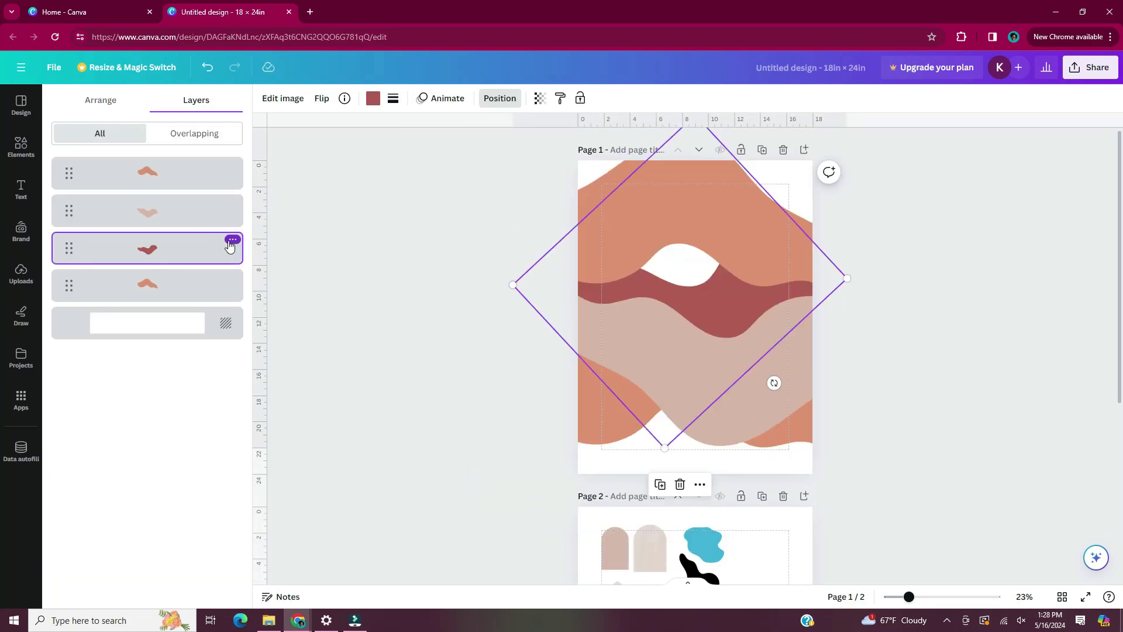
key(ctrl+d)
click(221, 260)
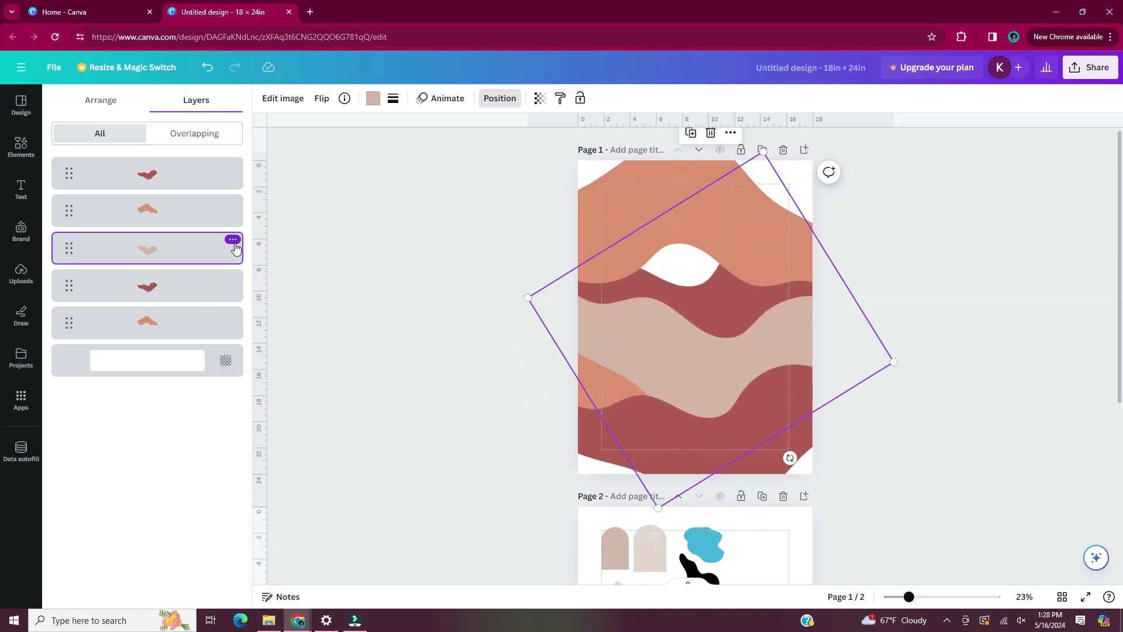
click(233, 240)
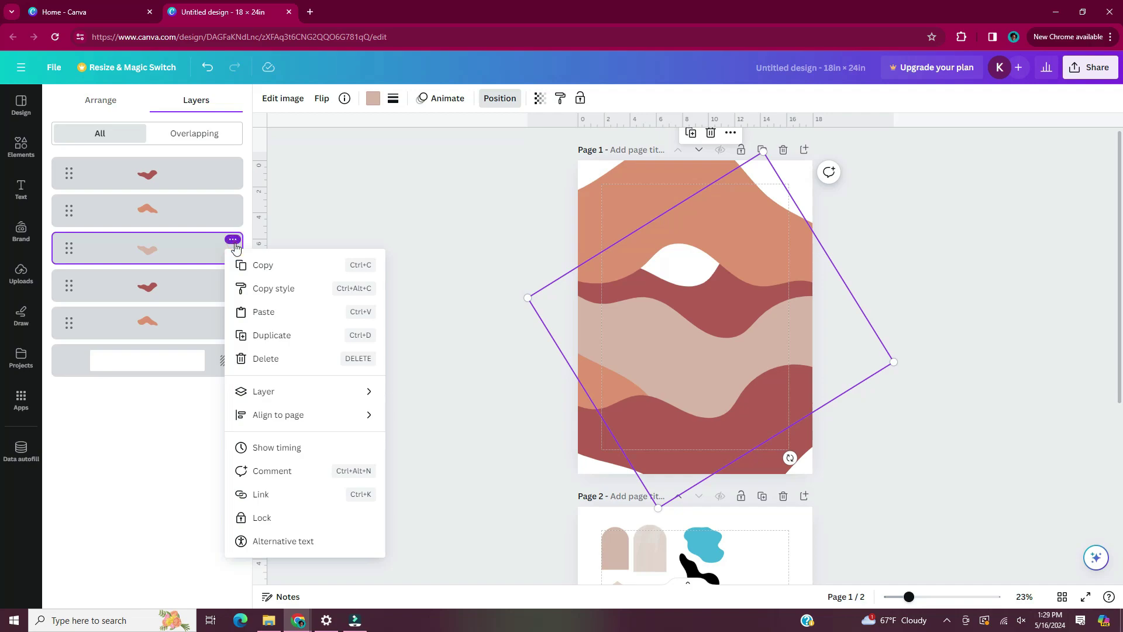
click(301, 335)
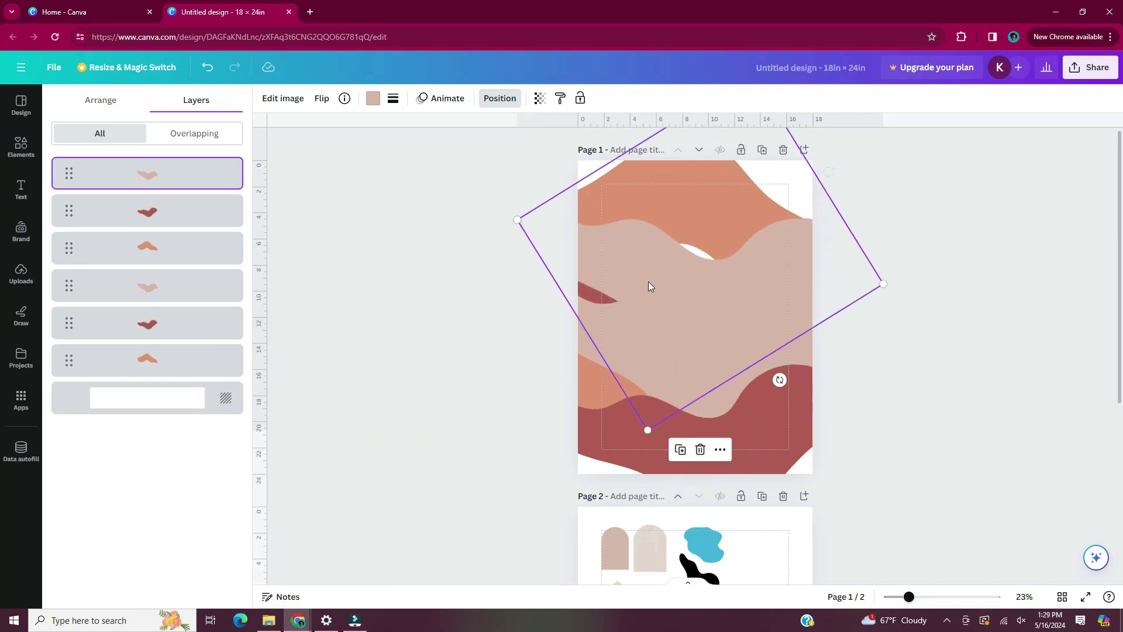
key(ctrl+alt+[)
drag(640, 296, 698, 225)
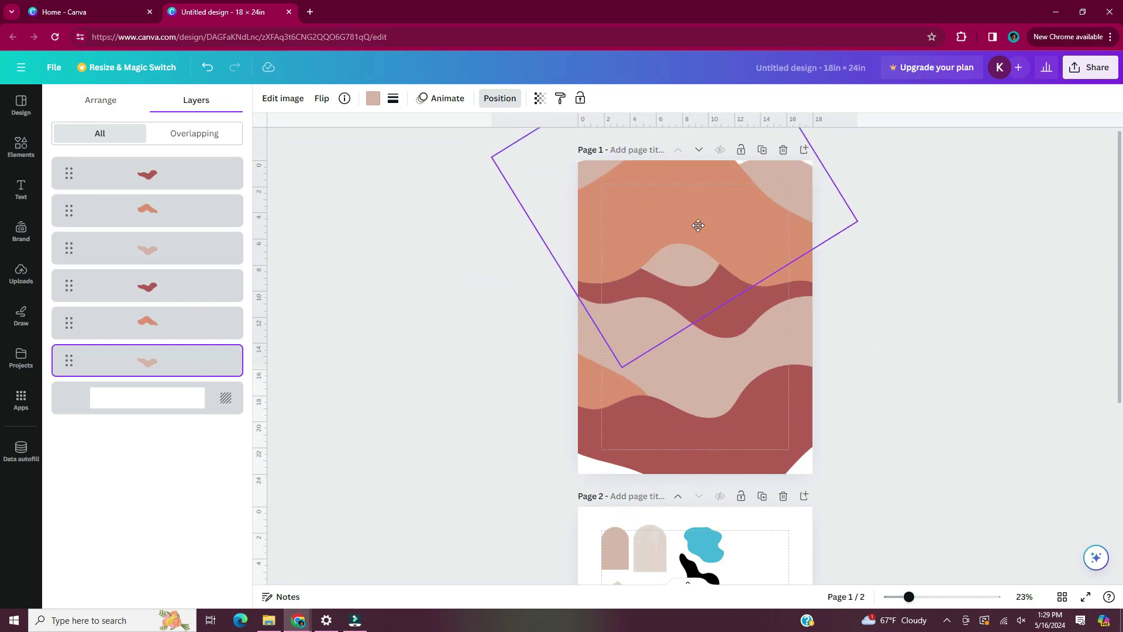
Reposition the dark-red wave on the page and raise it in the layer stack
click(176, 210)
click(176, 248)
drag(591, 281, 584, 245)
drag(146, 285, 157, 210)
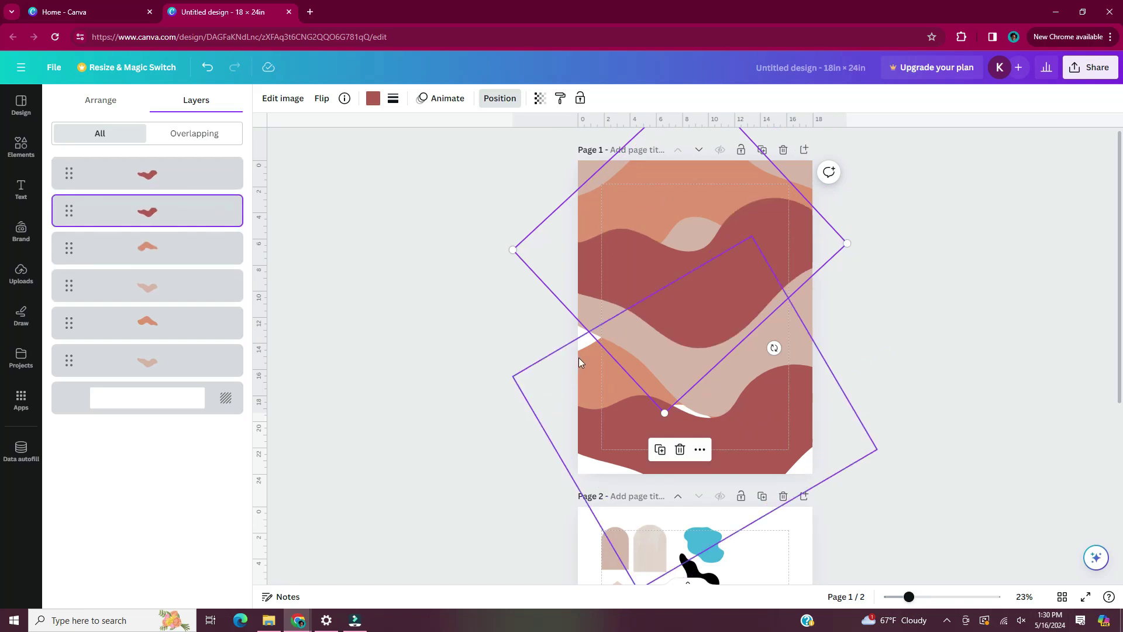
click(579, 361)
click(366, 377)
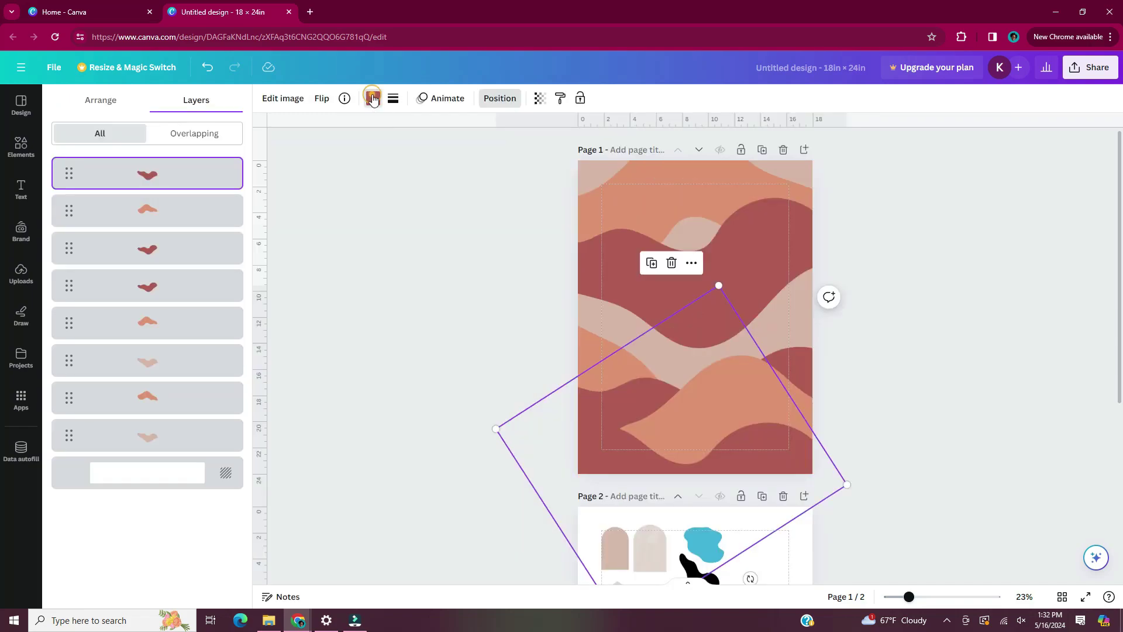
Recolour the wave deep red and apply it across the design with Change all
click(373, 98)
click(64, 169)
click(152, 220)
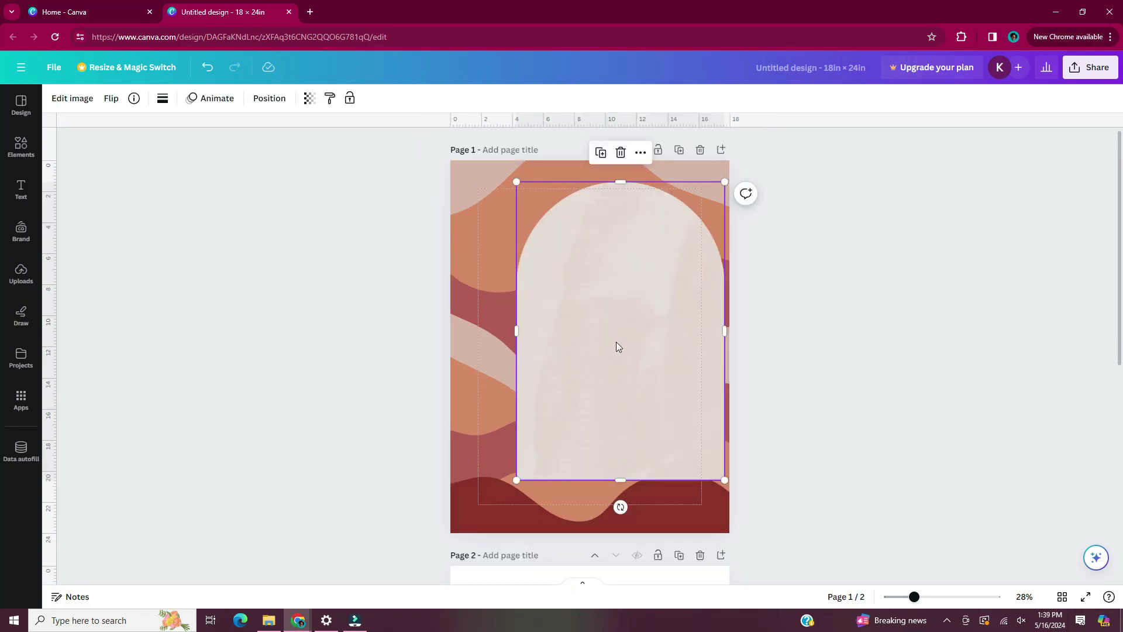
Undo the small arch, then group all page 1 background waves and lock the group
key(ctrl+z)
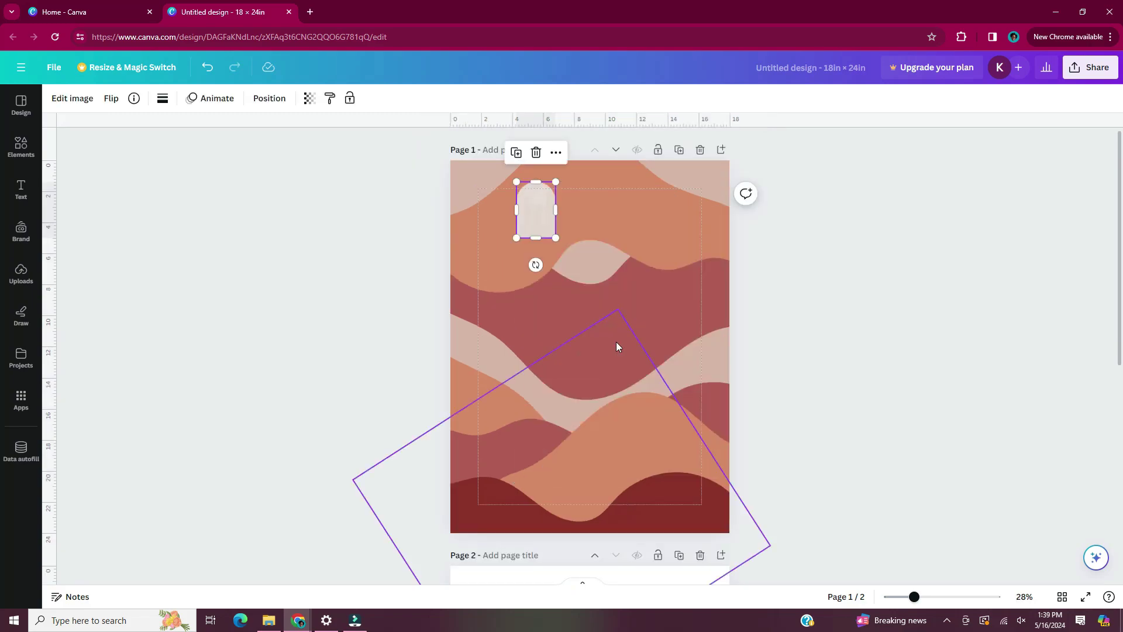
key(ctrl+z)
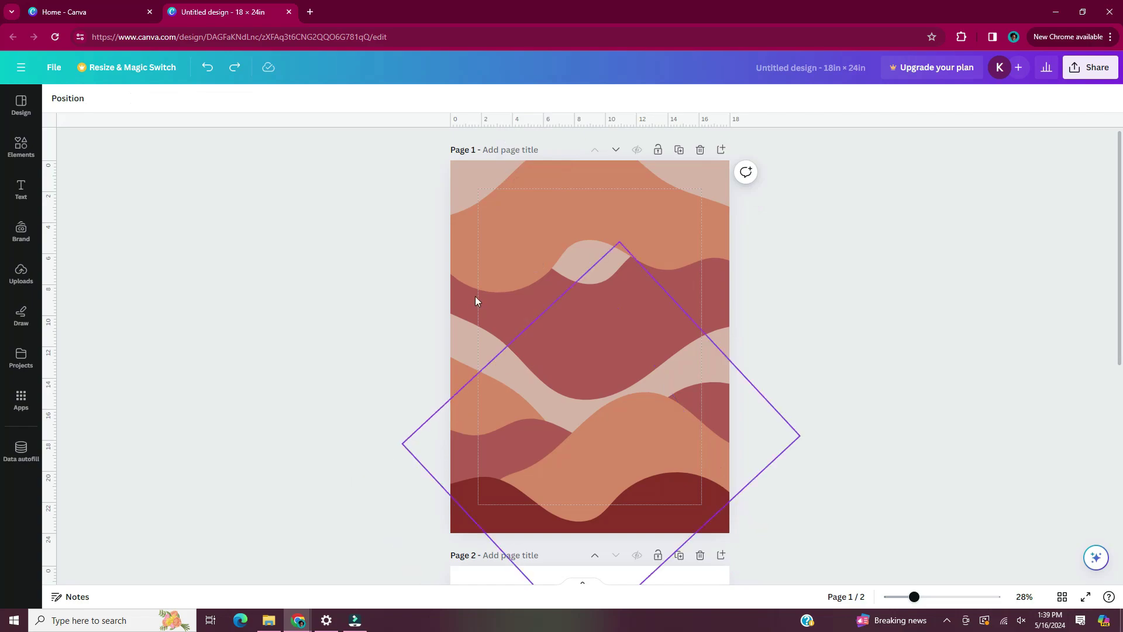
click(369, 285)
drag(394, 157, 764, 536)
click(563, 130)
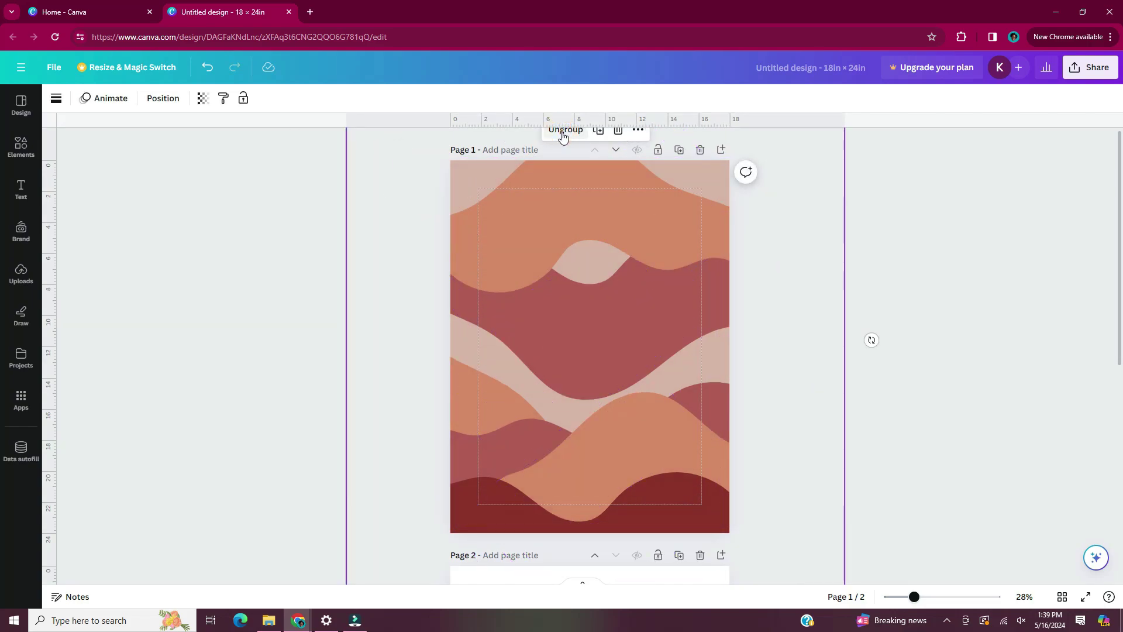
click(642, 136)
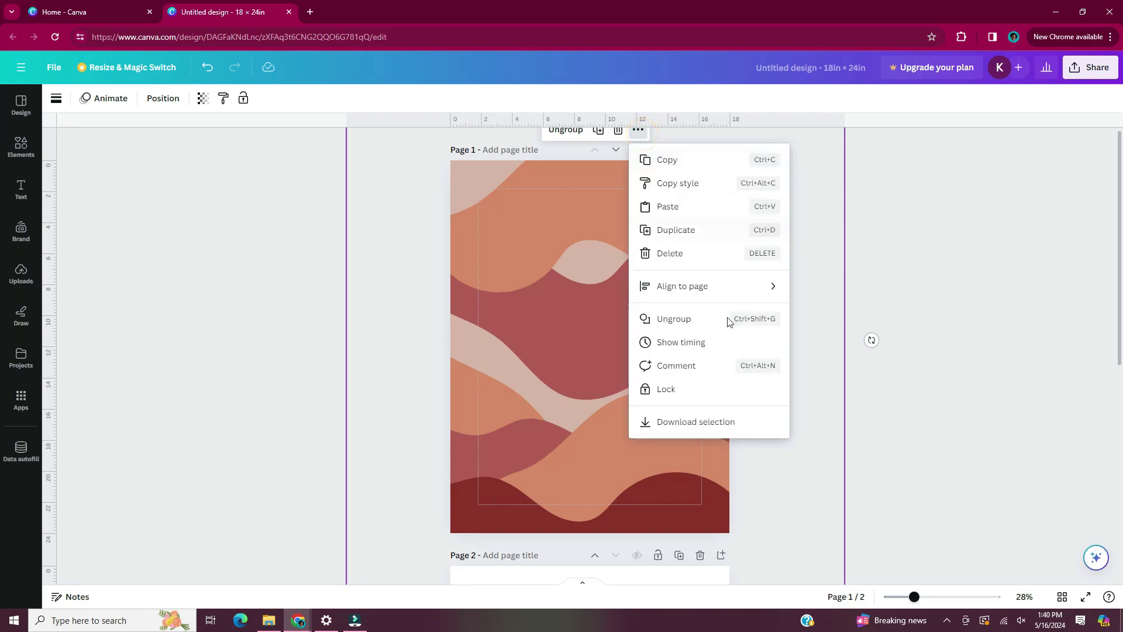
click(721, 389)
Paste the arch back, enlarge it to about 13.7 × 19.6 and centre it on page 1
key(ctrl+v)
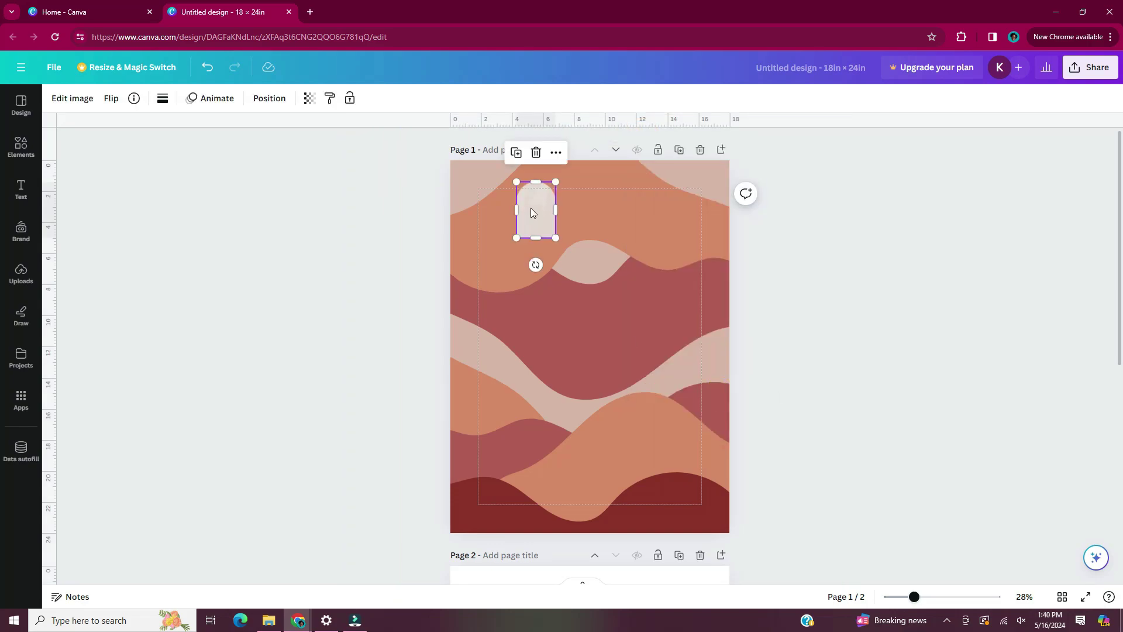
drag(557, 240, 717, 493)
drag(634, 321, 596, 316)
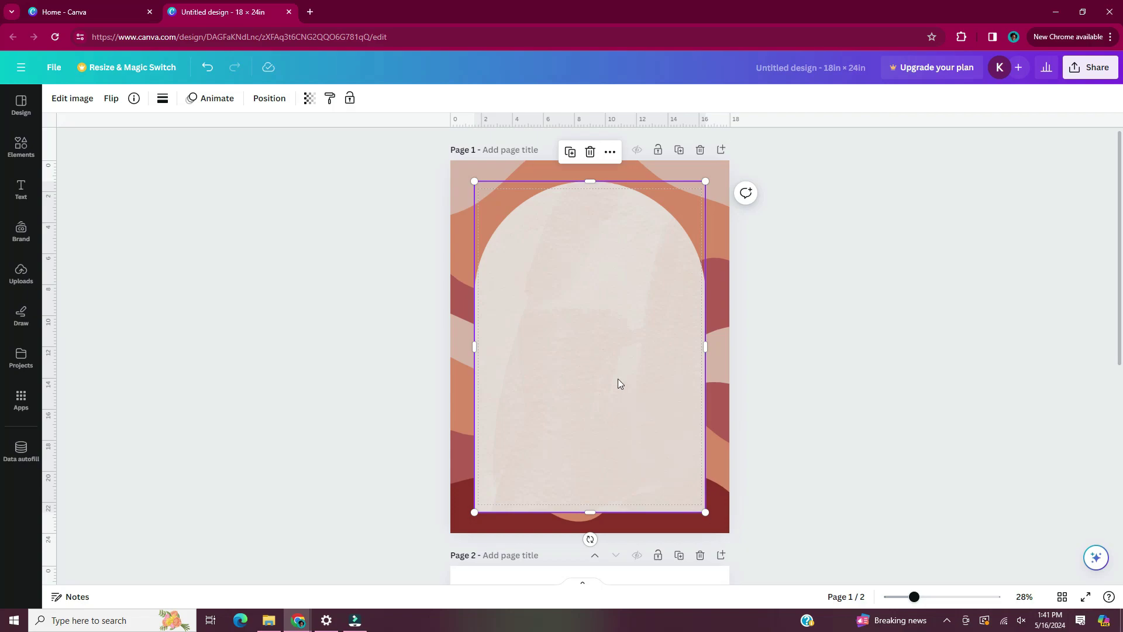
click(309, 319)
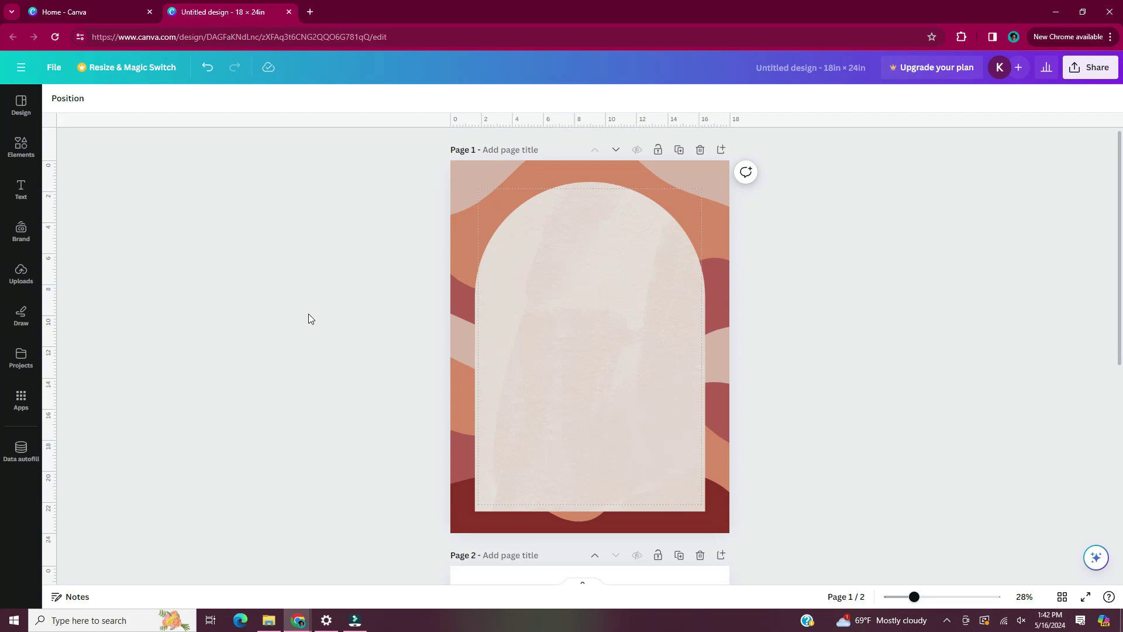
click(632, 448)
drag(704, 510, 684, 481)
drag(599, 346, 609, 360)
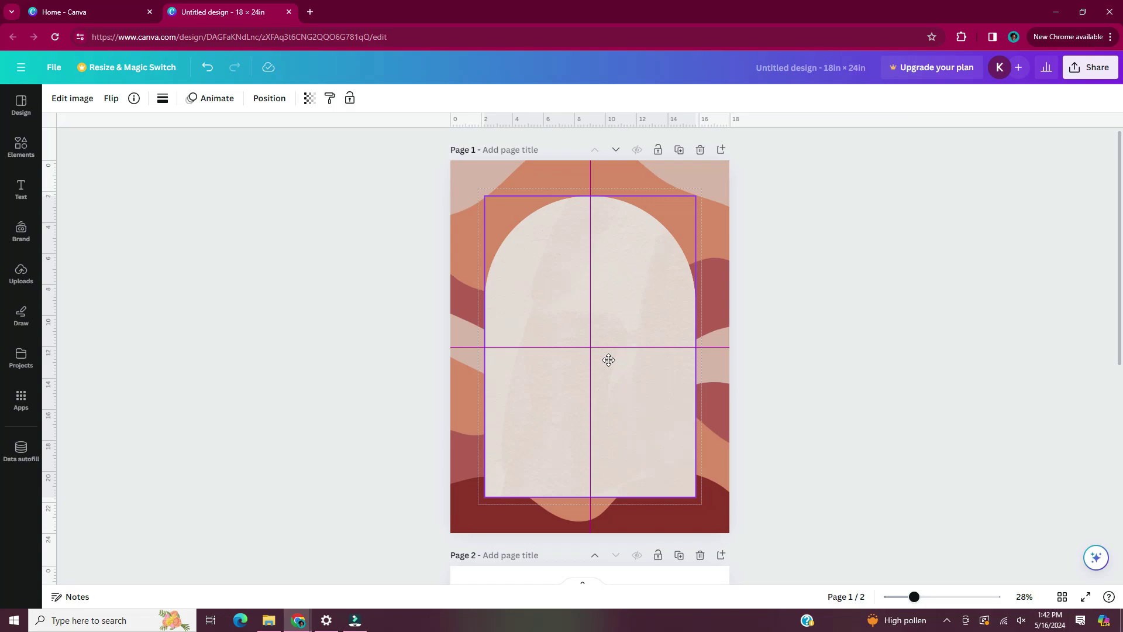
click(293, 360)
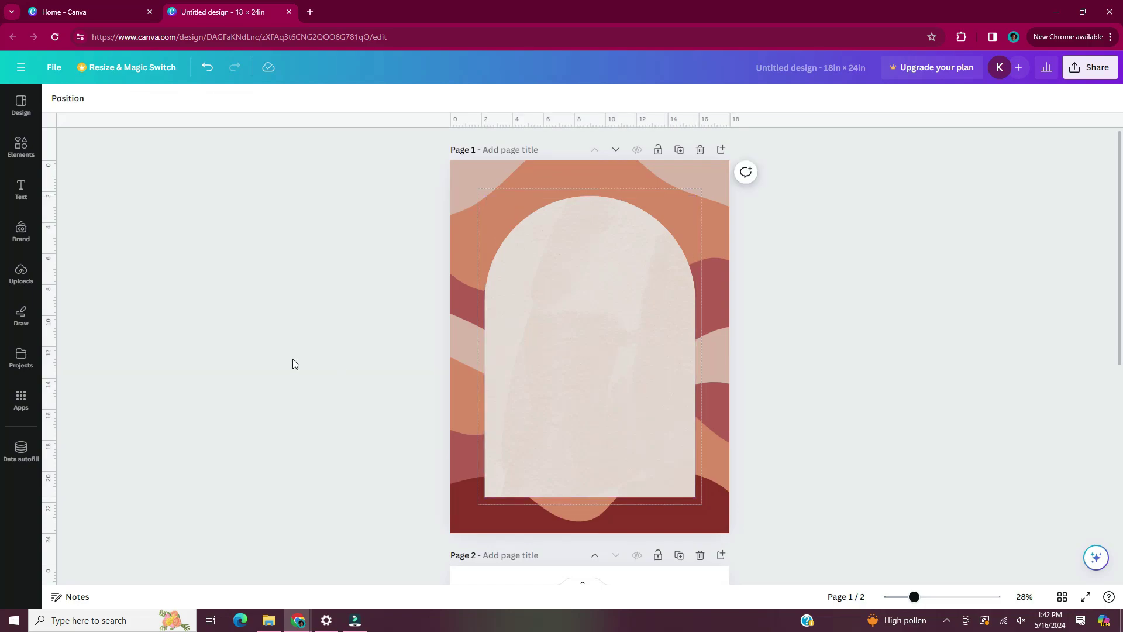
drag(450, 234, 45, 239)
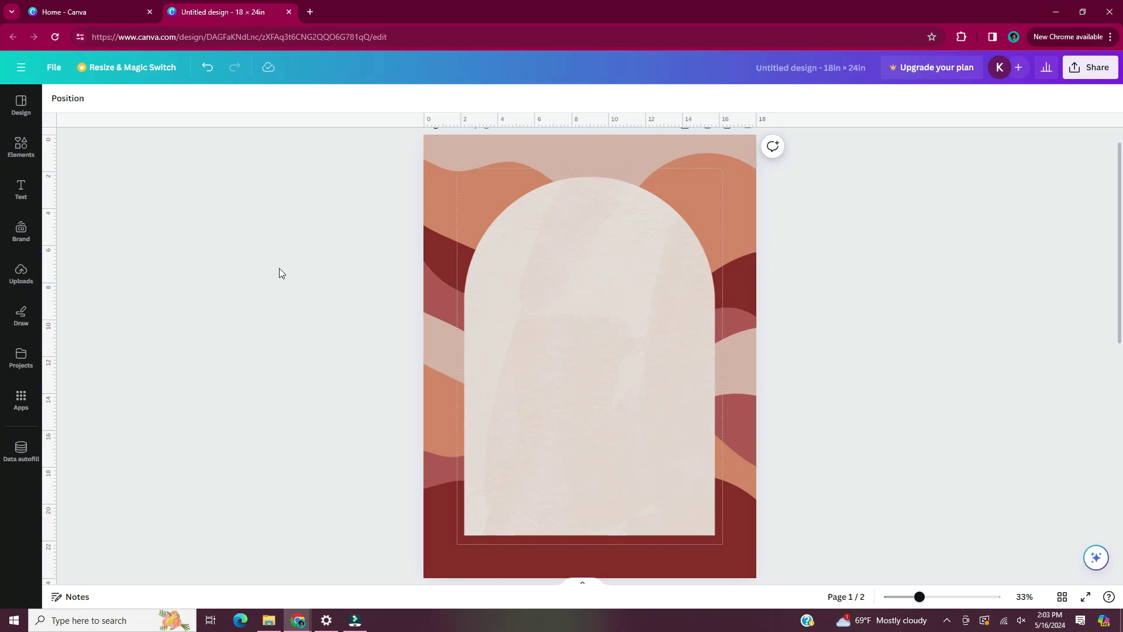
Add text boxes near the arch top reading 'Welcome' and 'to the wedding of'
key(t)
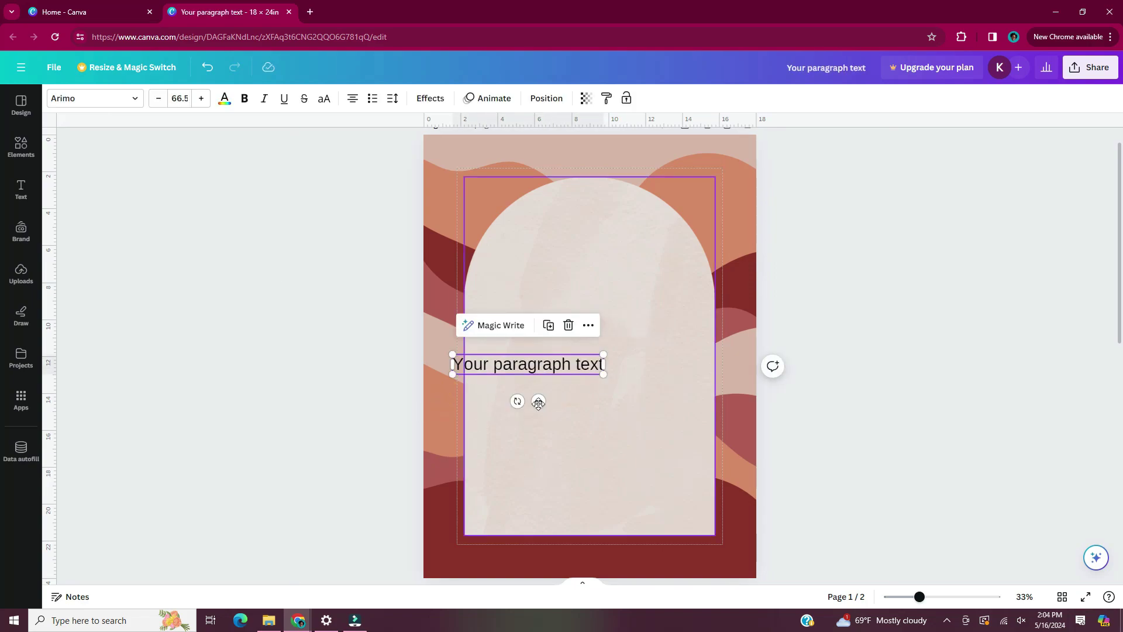
drag(537, 365, 603, 271)
key(ctrl+d)
key(ctrl+d)
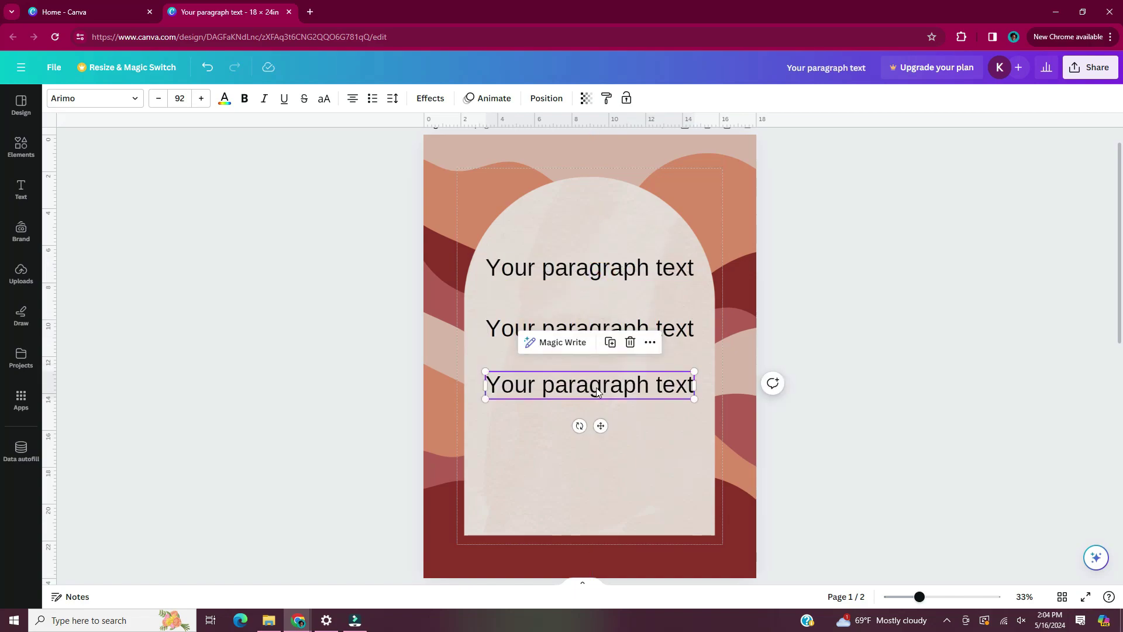
double_click(590, 268)
text(Welcome)
double_click(626, 335)
text(to the wedding of)
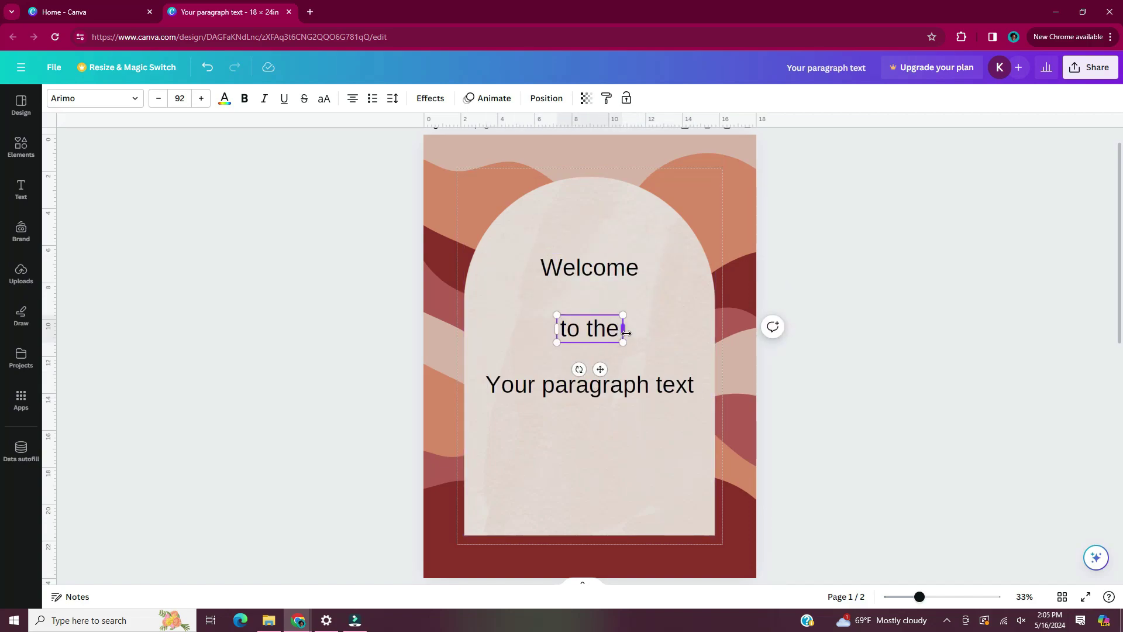
Add name lines 'Aria' and '& Noah' and a date line 'September 2024'
double_click(589, 384)
text(Aria)
key(ctrl+d)
double_click(651, 386)
text(& Noah)
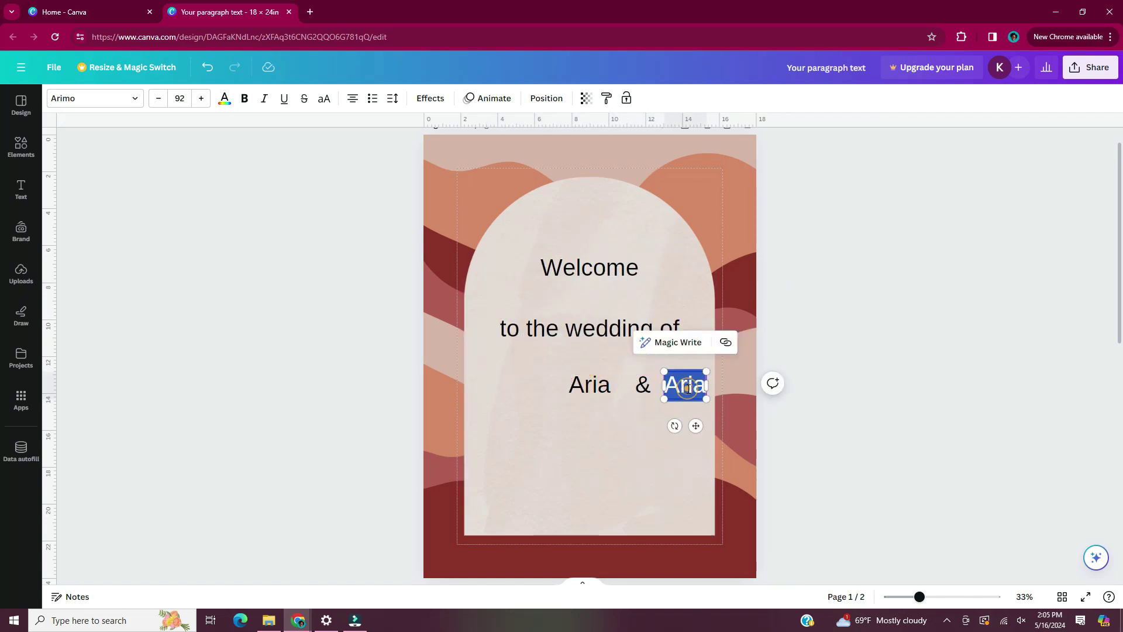
key(ctrl+d)
double_click(591, 501)
text(2024)
key(Home)
text(September)
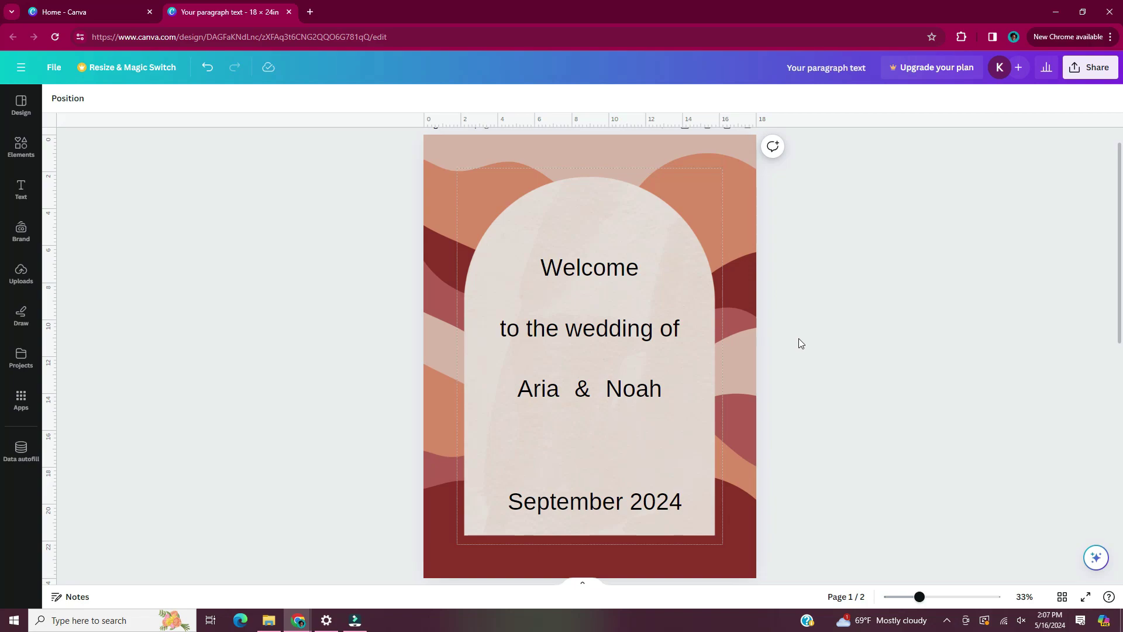
Select the Welcome heading and the couple's names to enlarge them
click(590, 270)
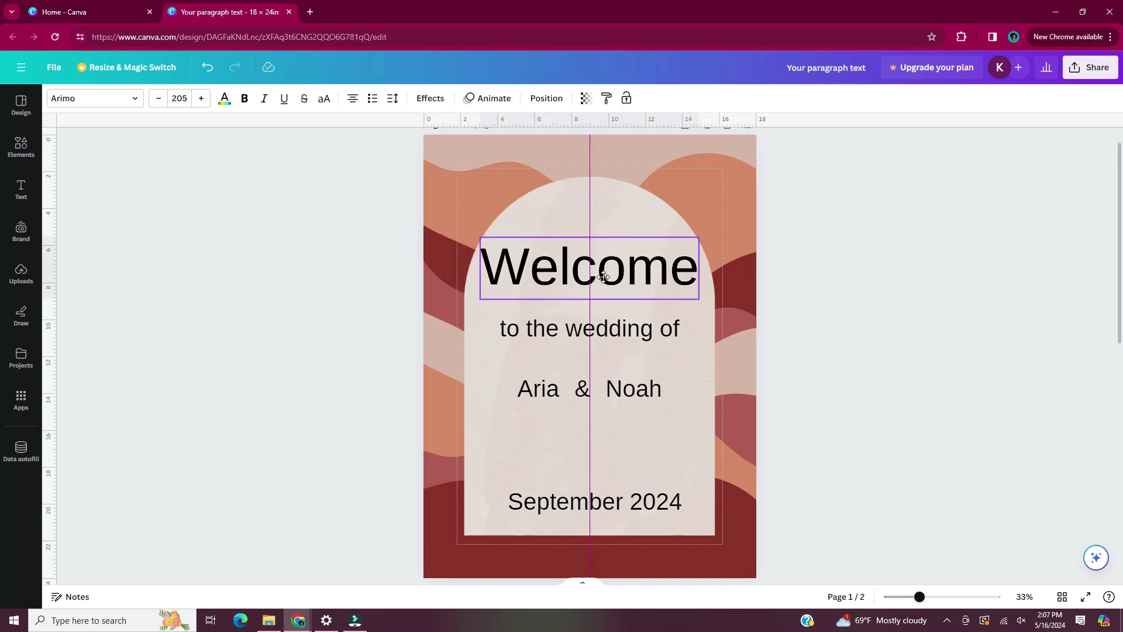
click(590, 321)
click(566, 402)
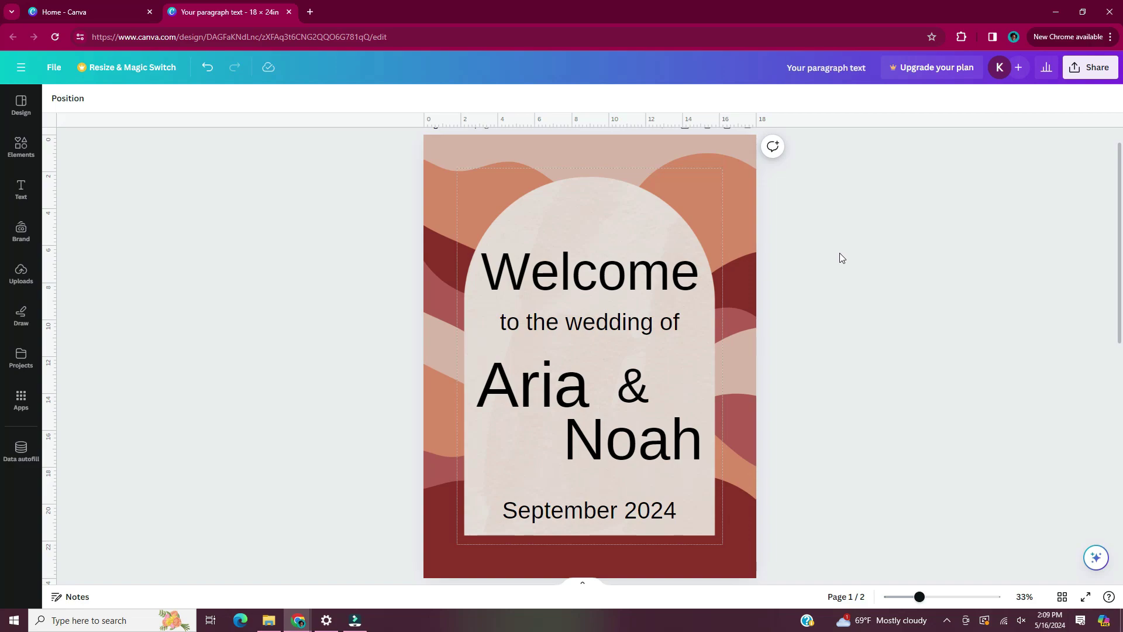
click(590, 269)
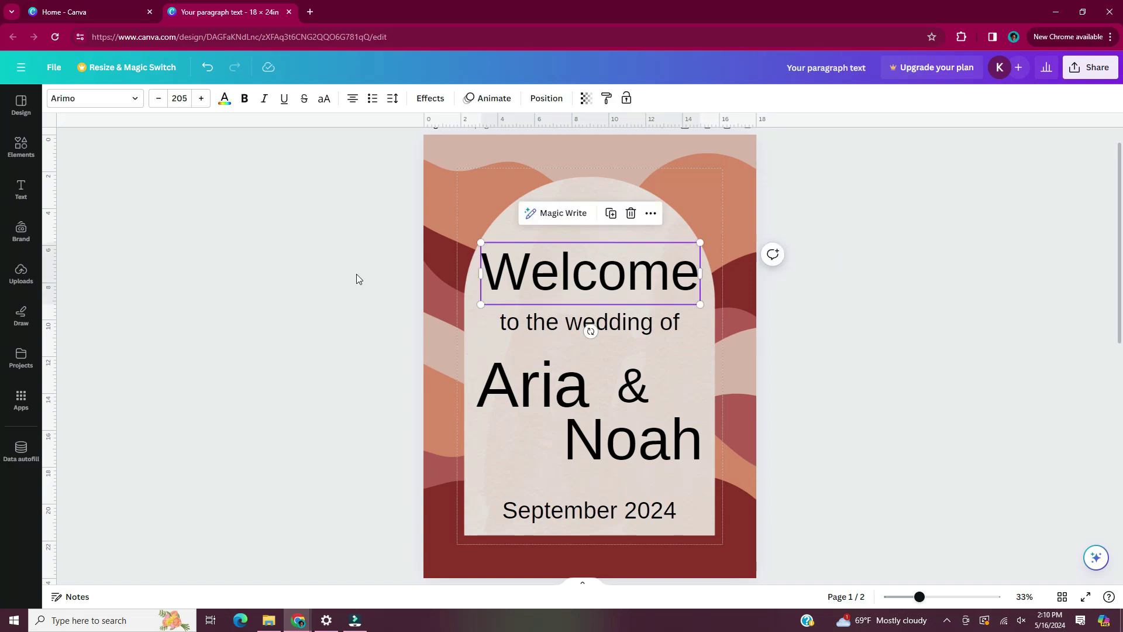
Try handwritten script fonts on Welcome, including Slight, TT Lovelies Script and TT Backwards Script
click(138, 99)
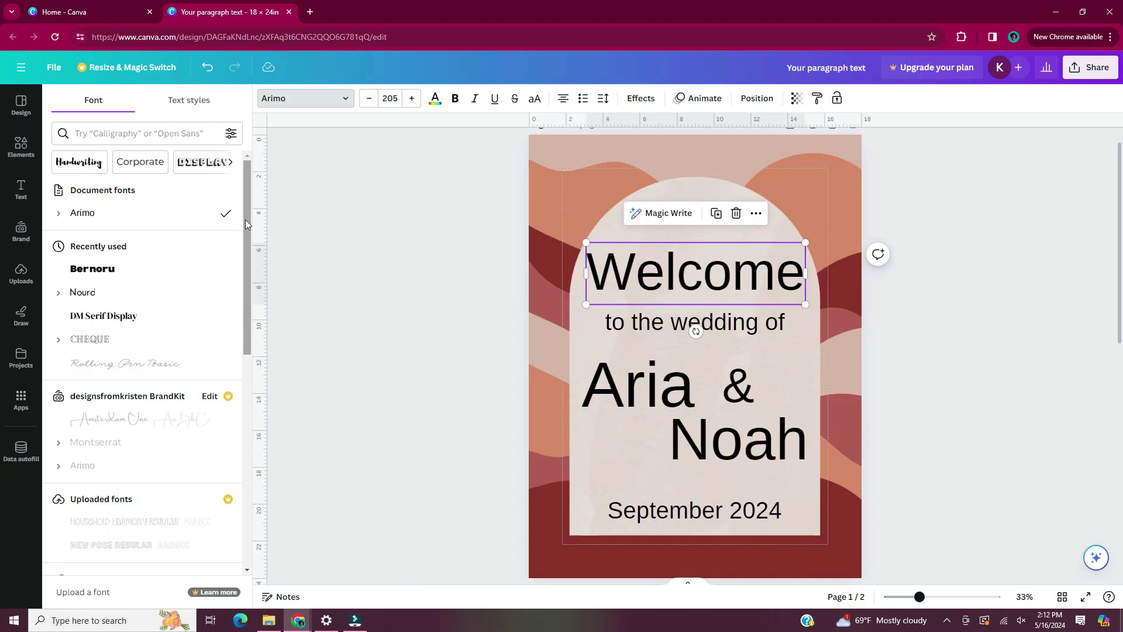
click(206, 135)
text(hand)
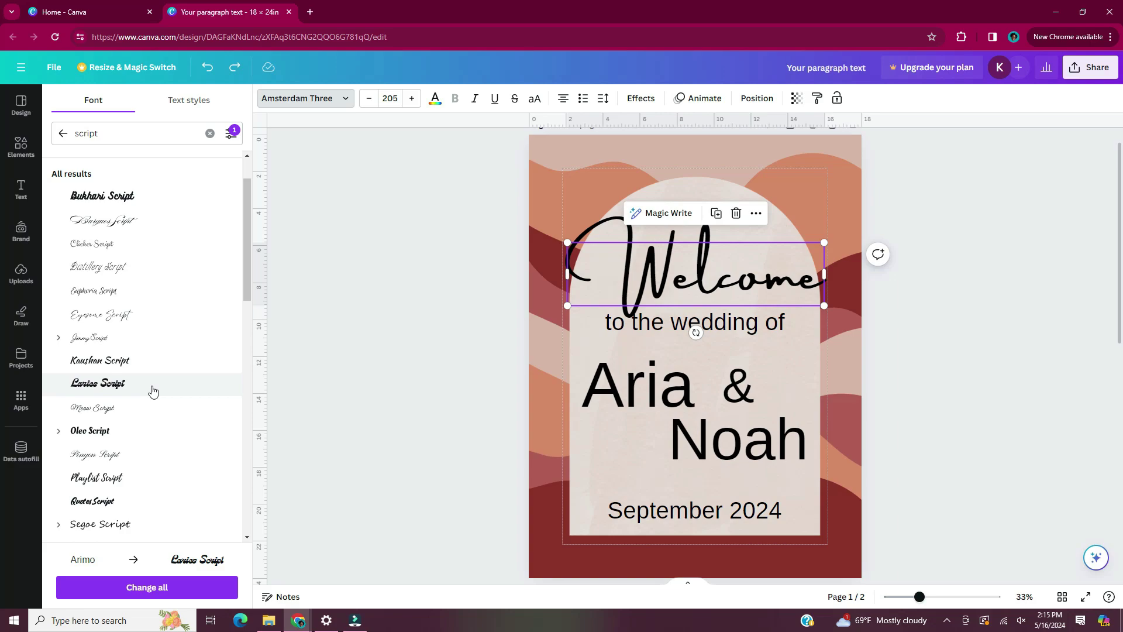
scroll(150, 389, down, 6)
click(103, 410)
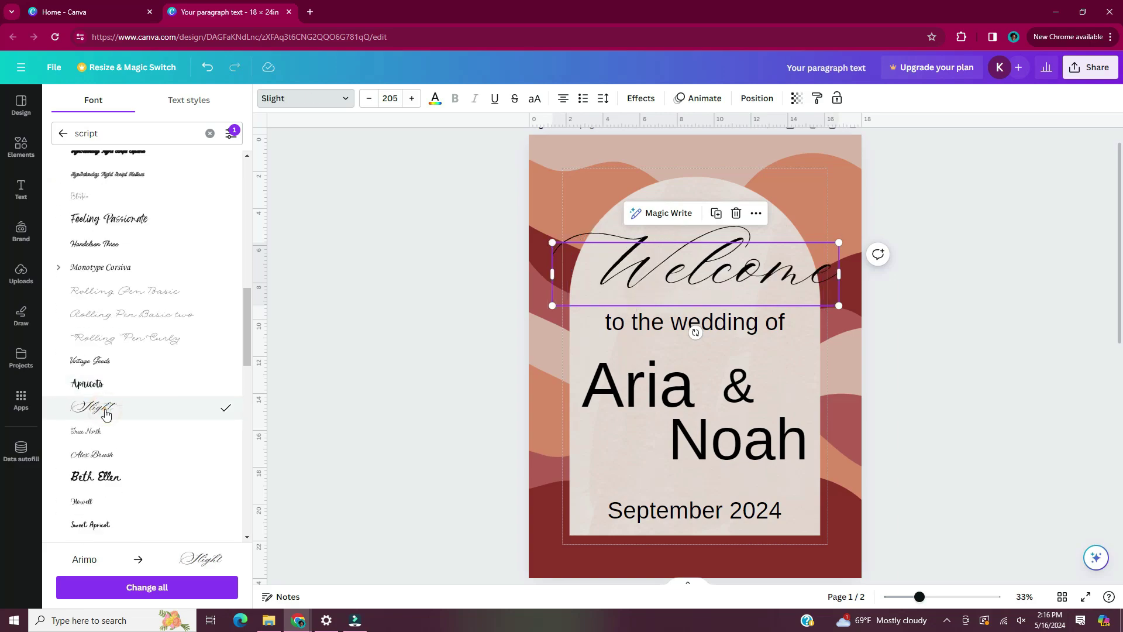
scroll(105, 413, down, 10)
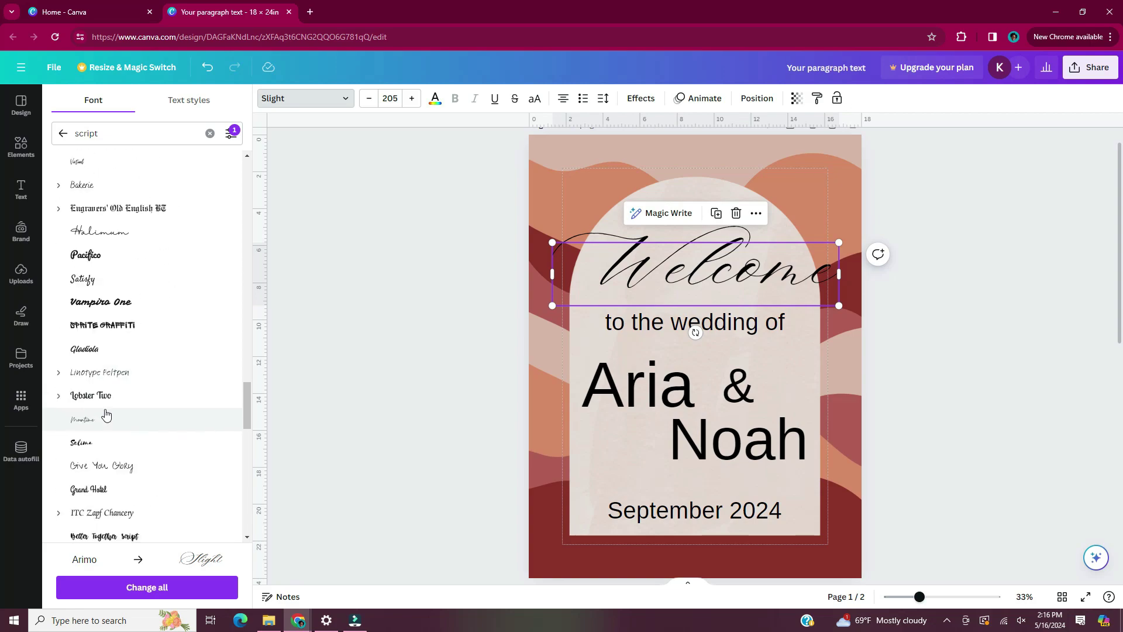
click(170, 384)
scroll(152, 409, down, 3)
click(138, 434)
scroll(201, 394, down, 10)
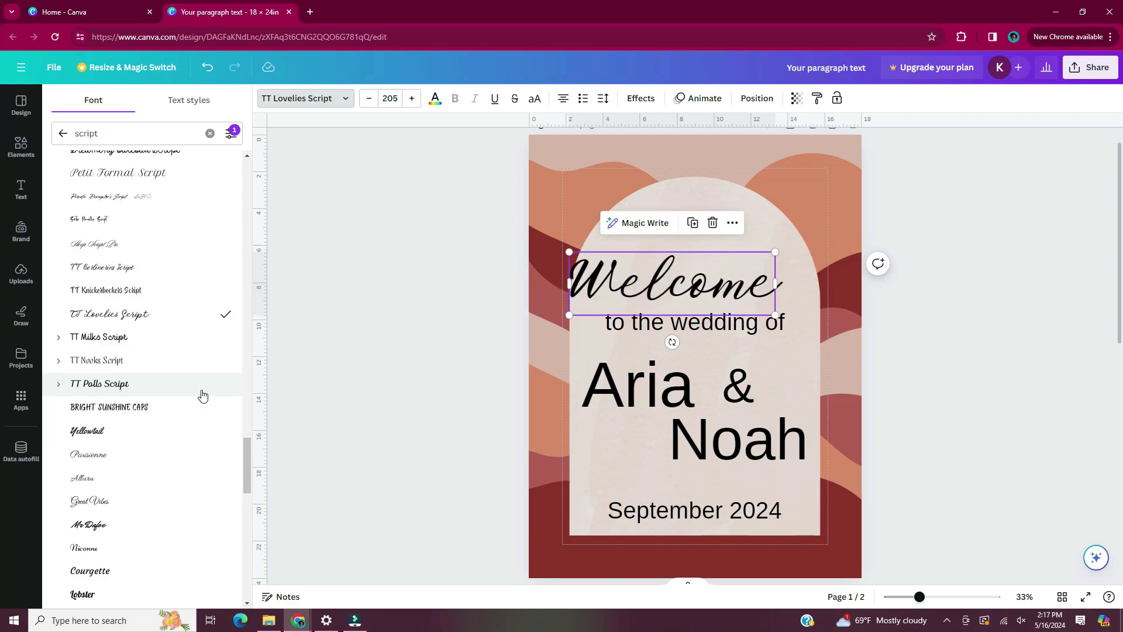
click(131, 416)
scroll(131, 417, down, 5)
click(99, 489)
scroll(146, 426, down, 10)
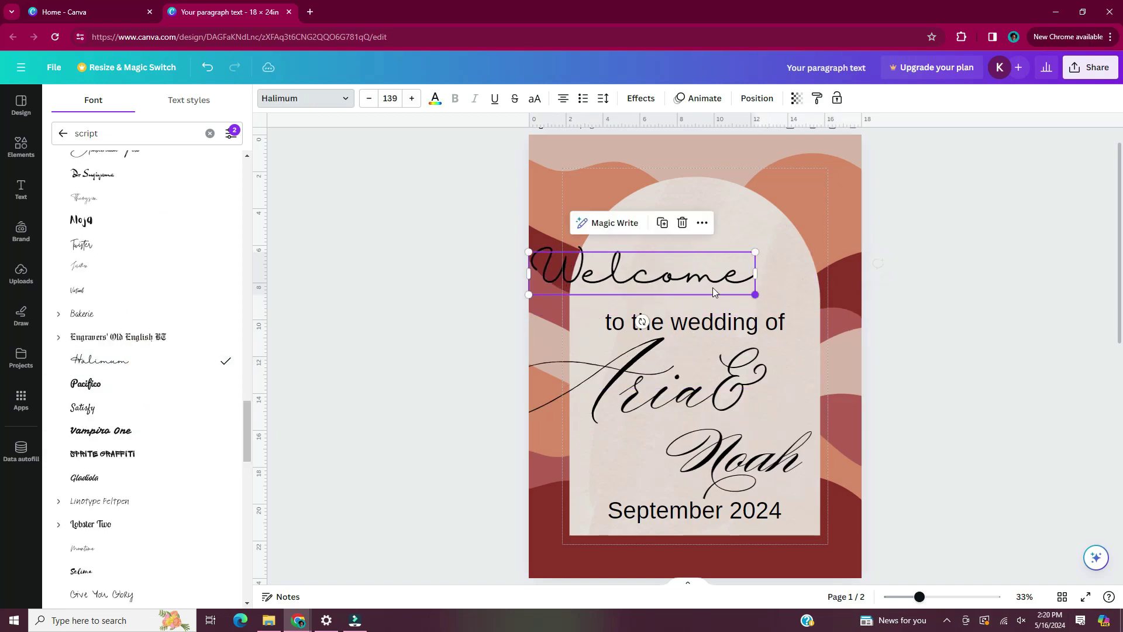
scroll(105, 403, down, 6)
click(105, 405)
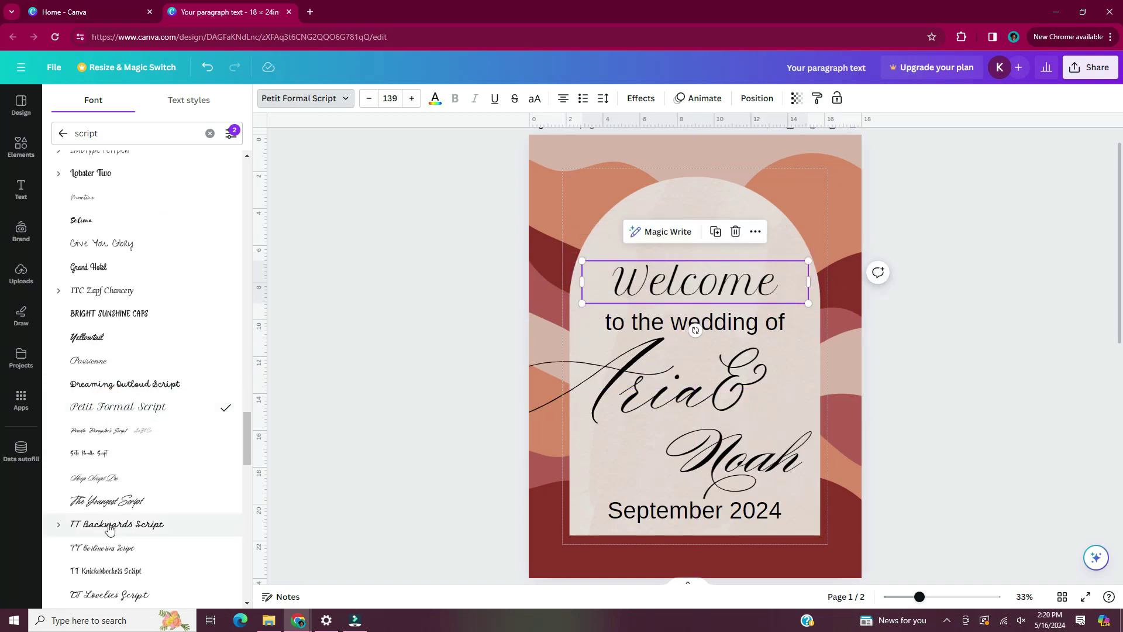
click(117, 524)
scroll(144, 483, down, 5)
scroll(150, 431, down, 10)
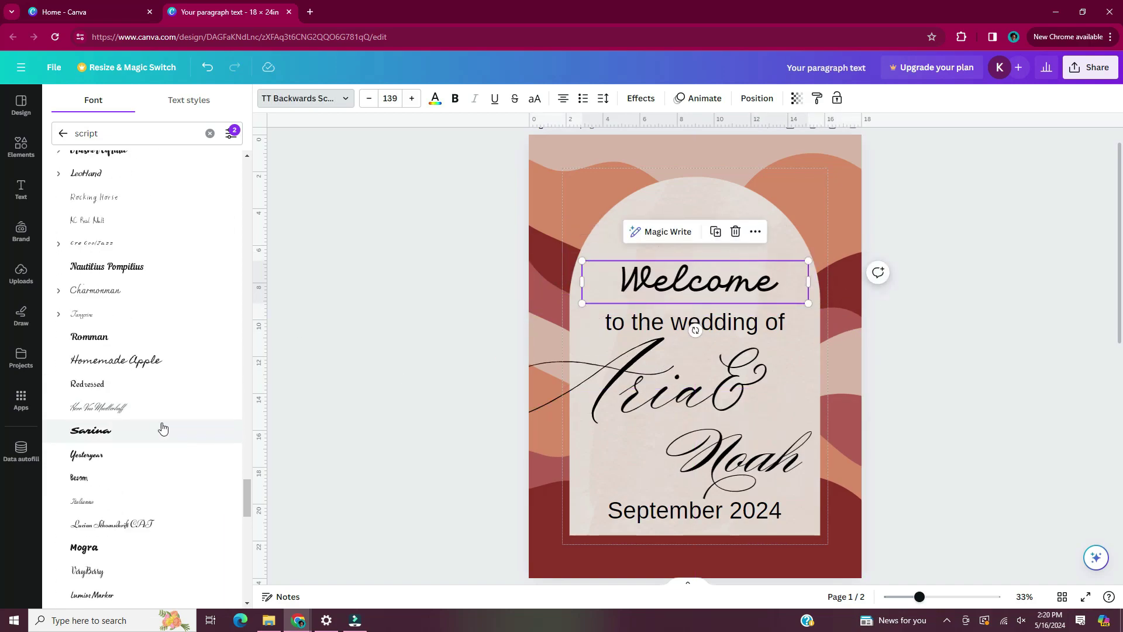
Set the 'to the wedding of' line in the sans-serif Red Hat Display
click(129, 570)
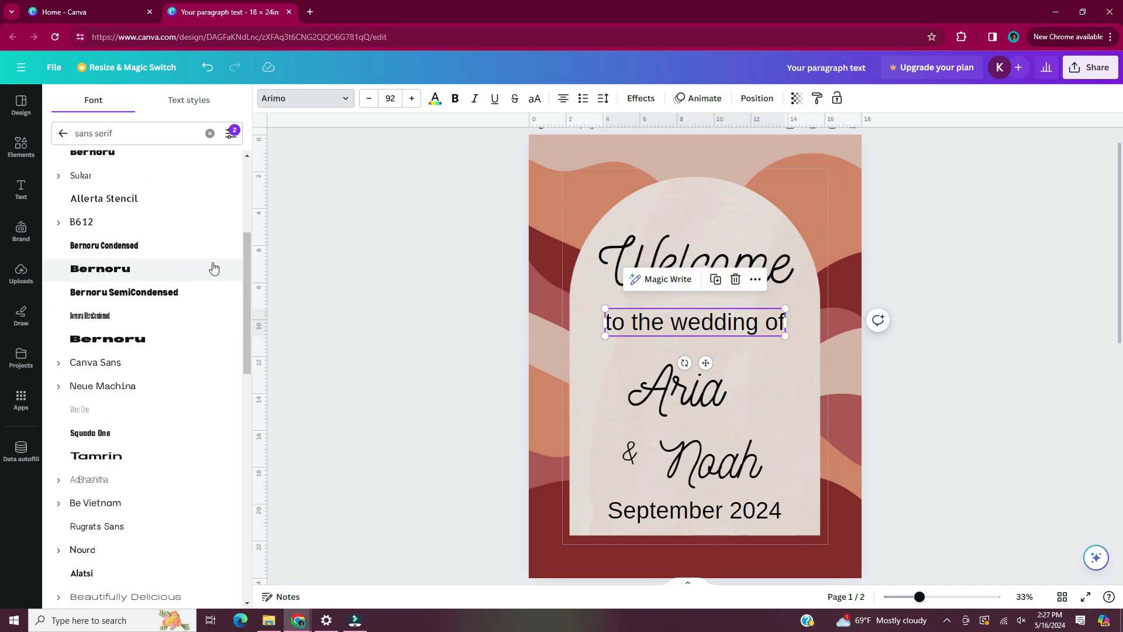
scroll(217, 272, up, 1)
scroll(221, 276, down, 4)
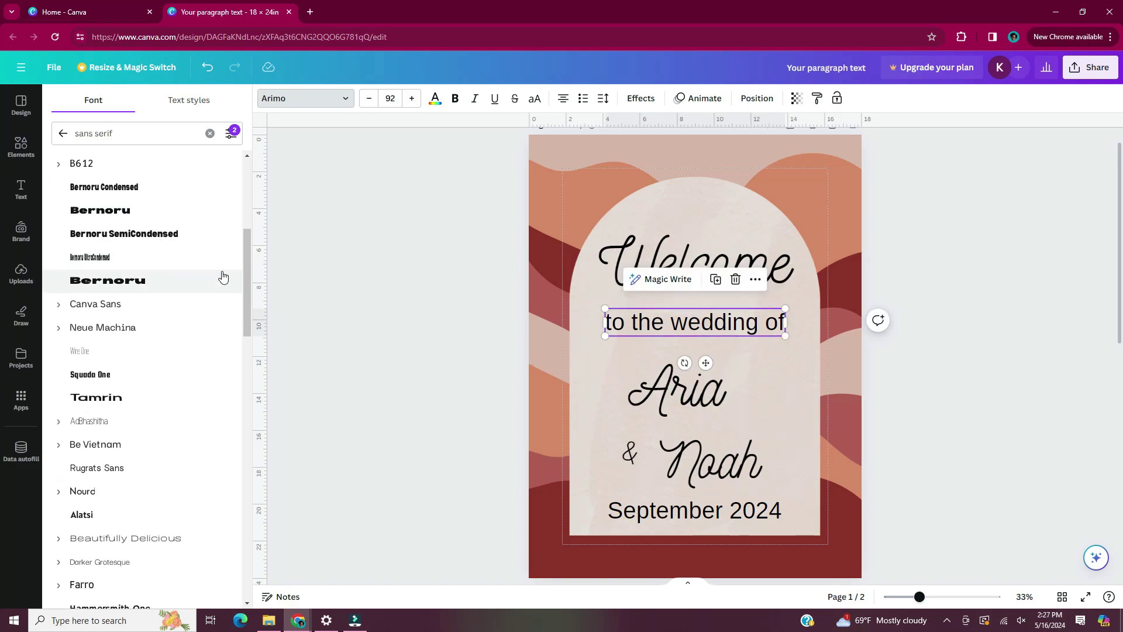
click(58, 328)
click(95, 377)
scroll(95, 380, down, 4)
click(87, 443)
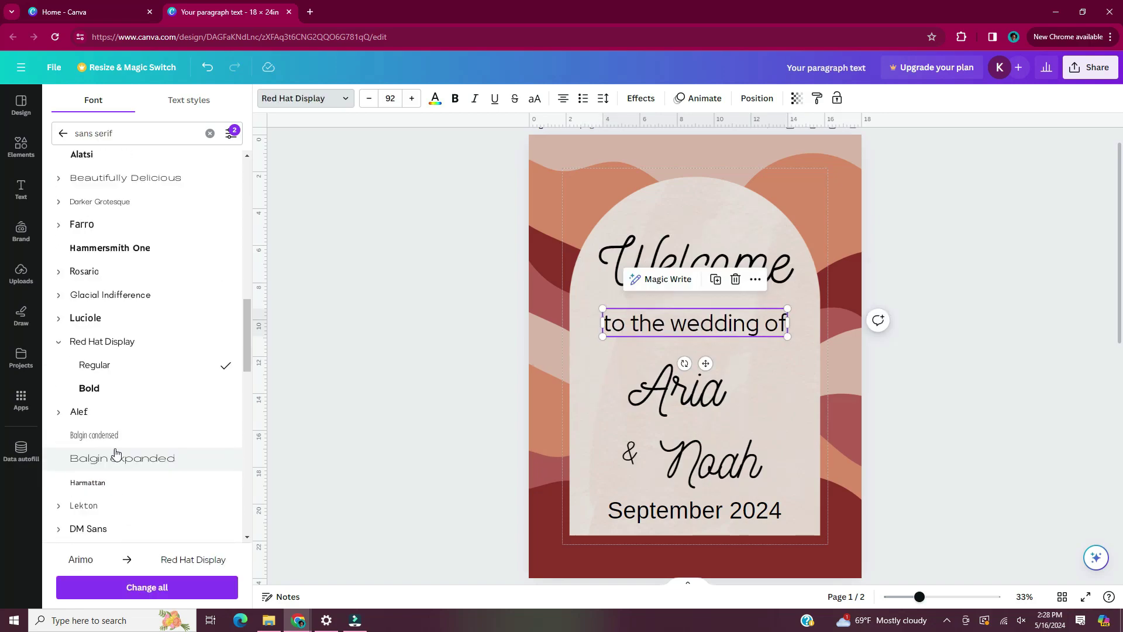
scroll(198, 427, down, 5)
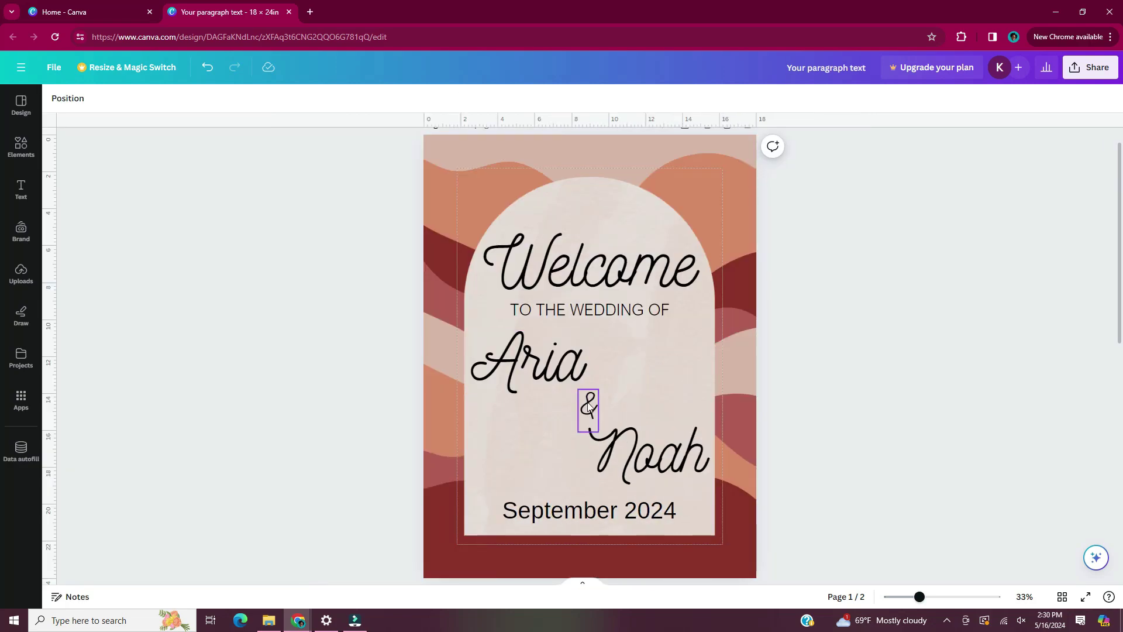
Move Aria and Noah toward the middle of the arch and select both for alignment
drag(644, 456, 587, 456)
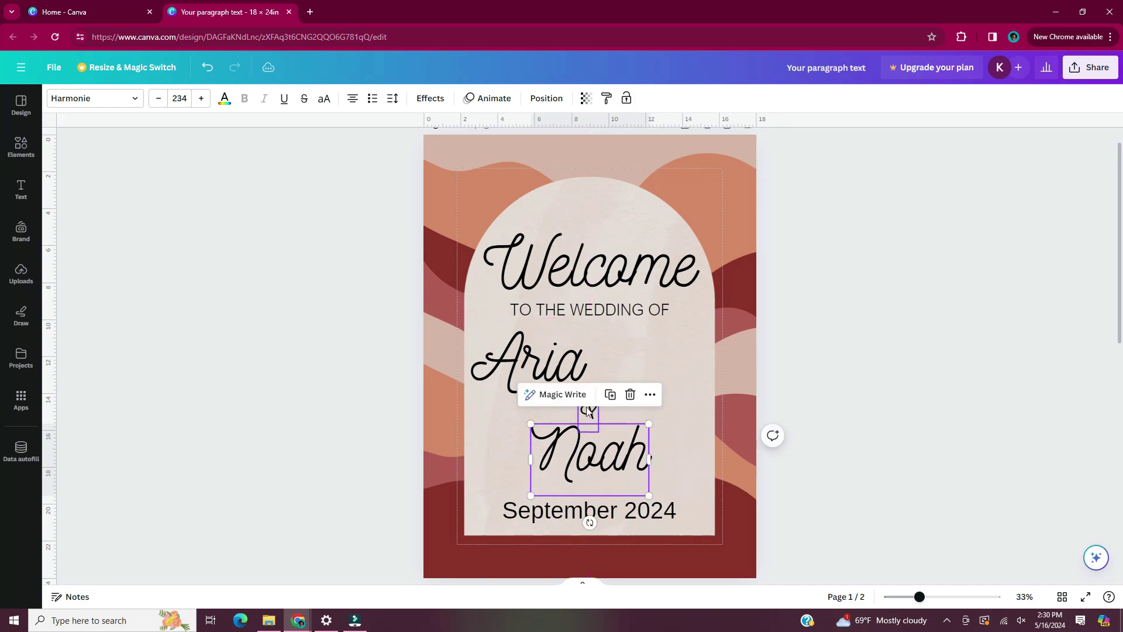
drag(529, 363, 579, 362)
shift+click(591, 456)
right_click(643, 445)
Centre Aria and Noah, then set the wedding line in Proxima Nova Light
mouse_move(787, 230)
click(855, 250)
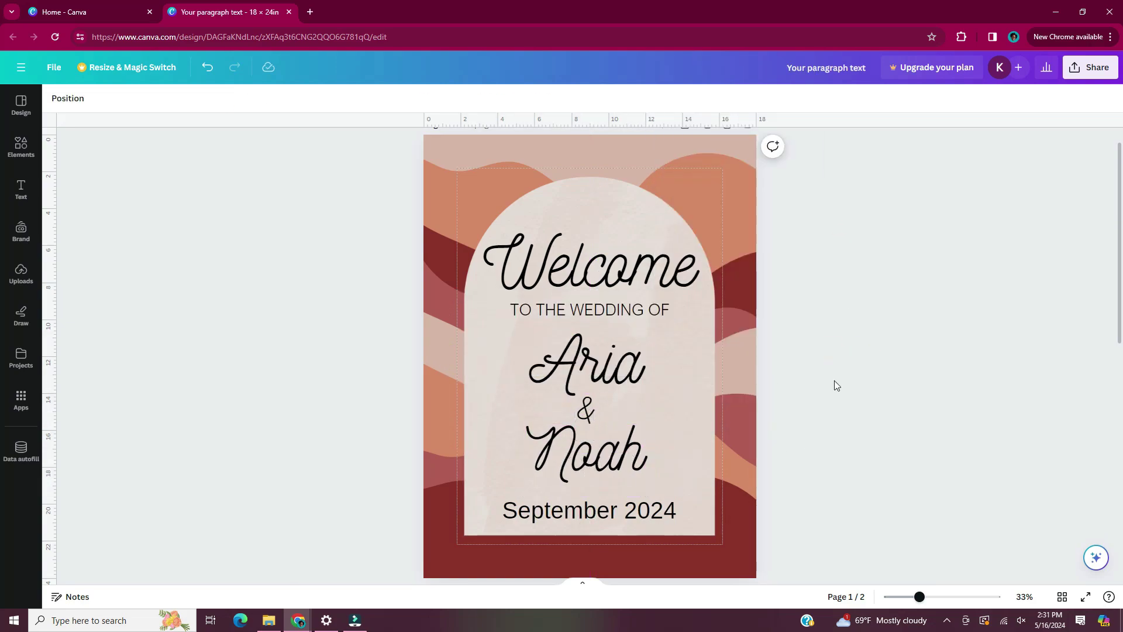
click(655, 307)
click(868, 293)
click(589, 307)
click(82, 98)
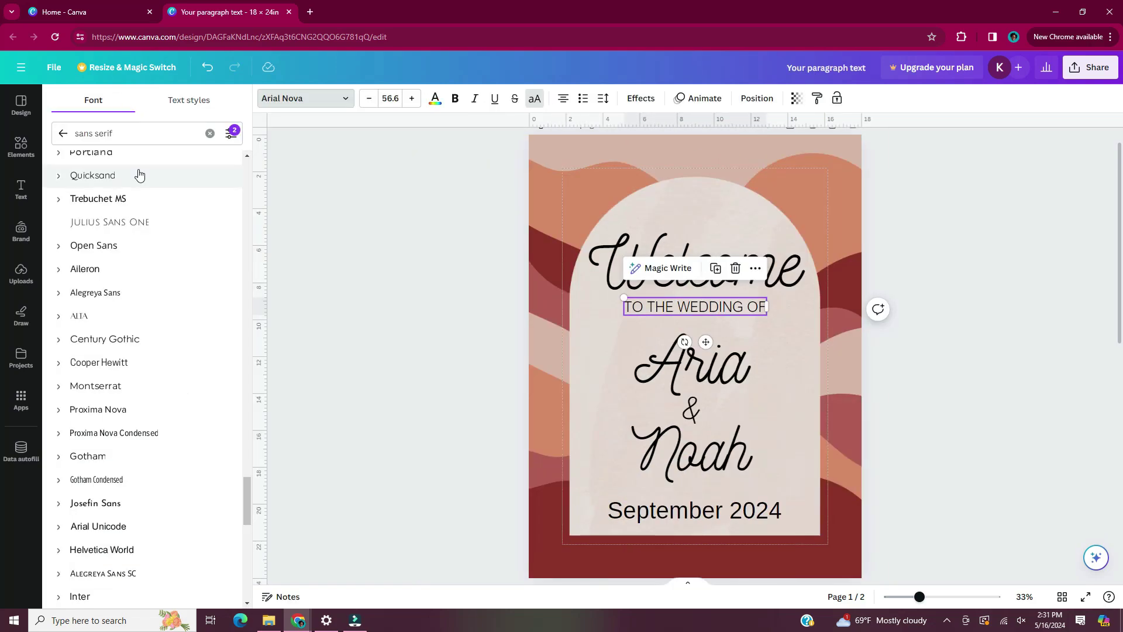
scroll(139, 175, down, 2)
click(77, 292)
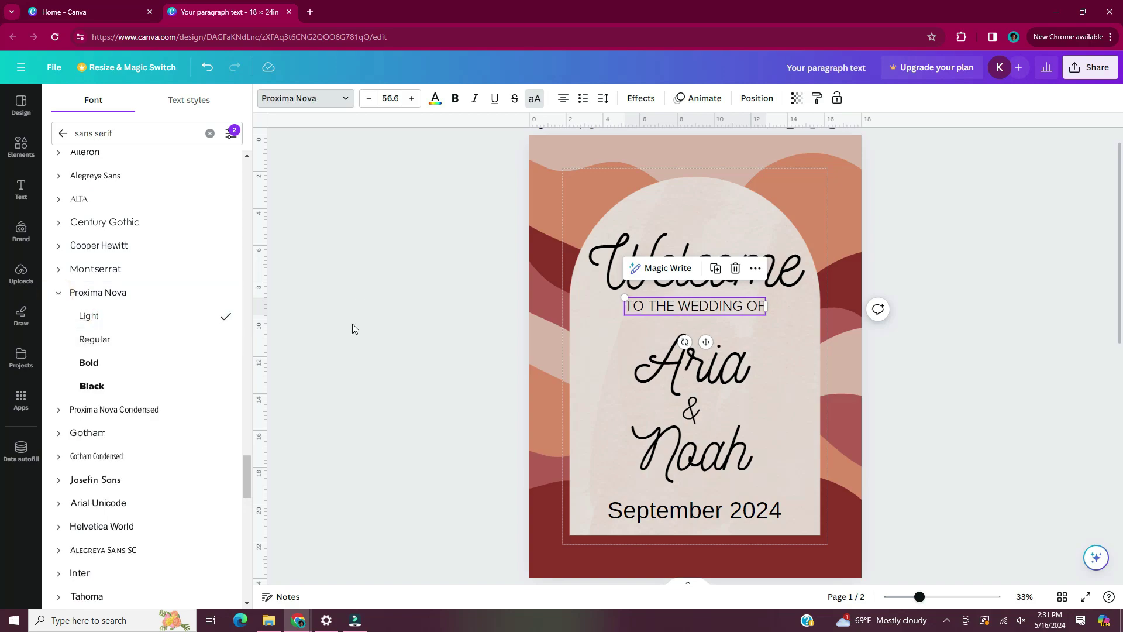
Copy the wedding line's style onto the date so it reads 'SEPTEMBER 2024'
click(826, 100)
click(694, 510)
click(583, 305)
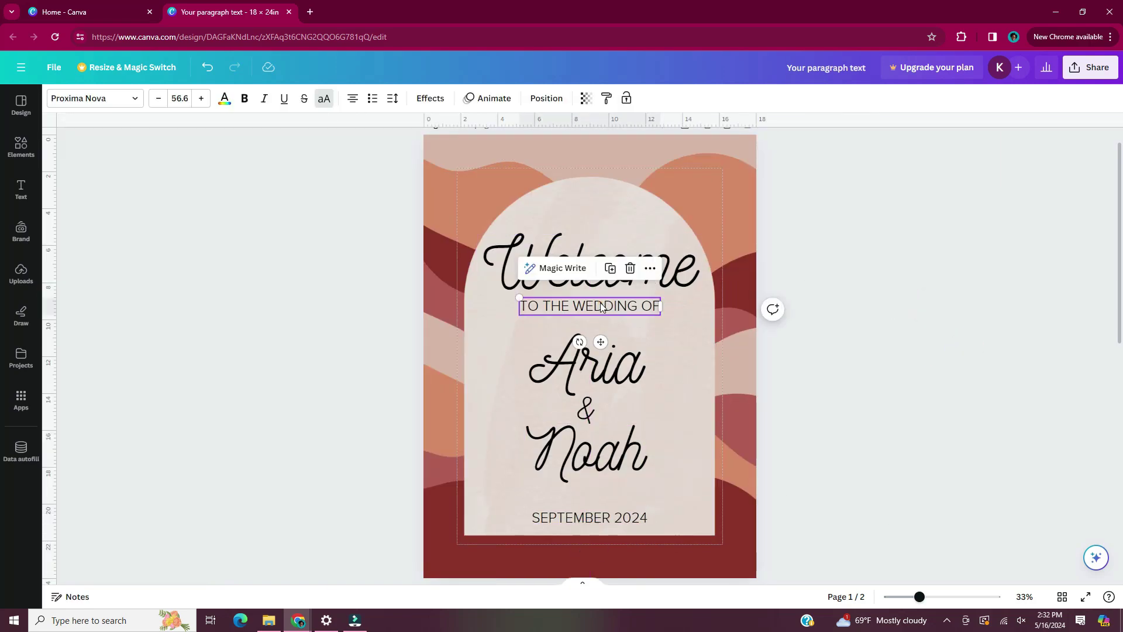
shift+click(583, 496)
click(601, 492)
click(600, 303)
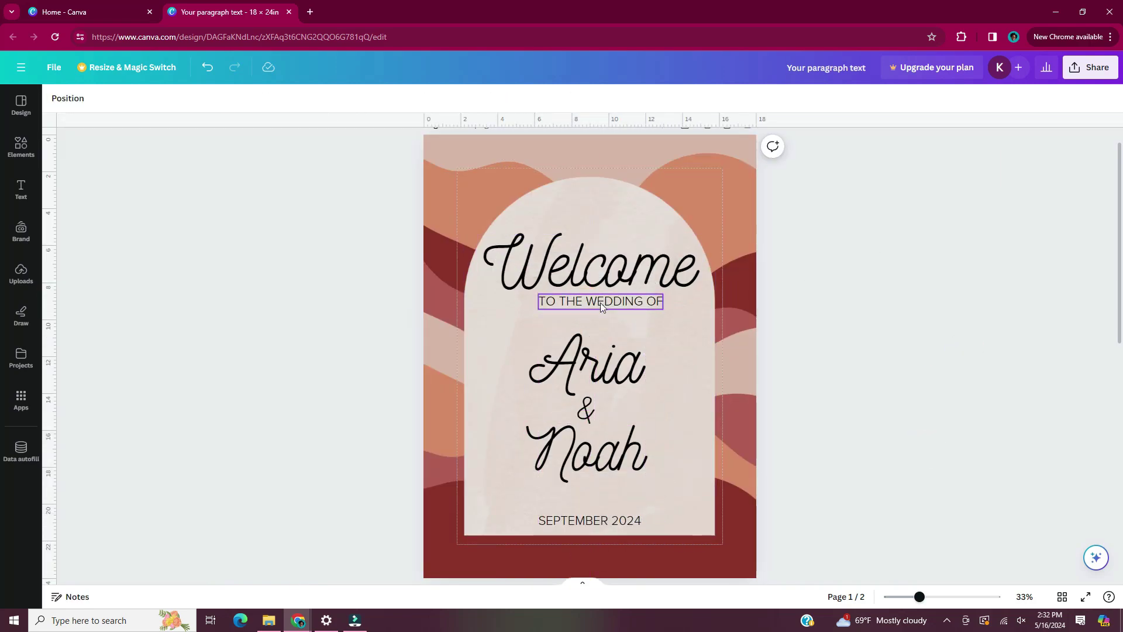
key(ctrl+a)
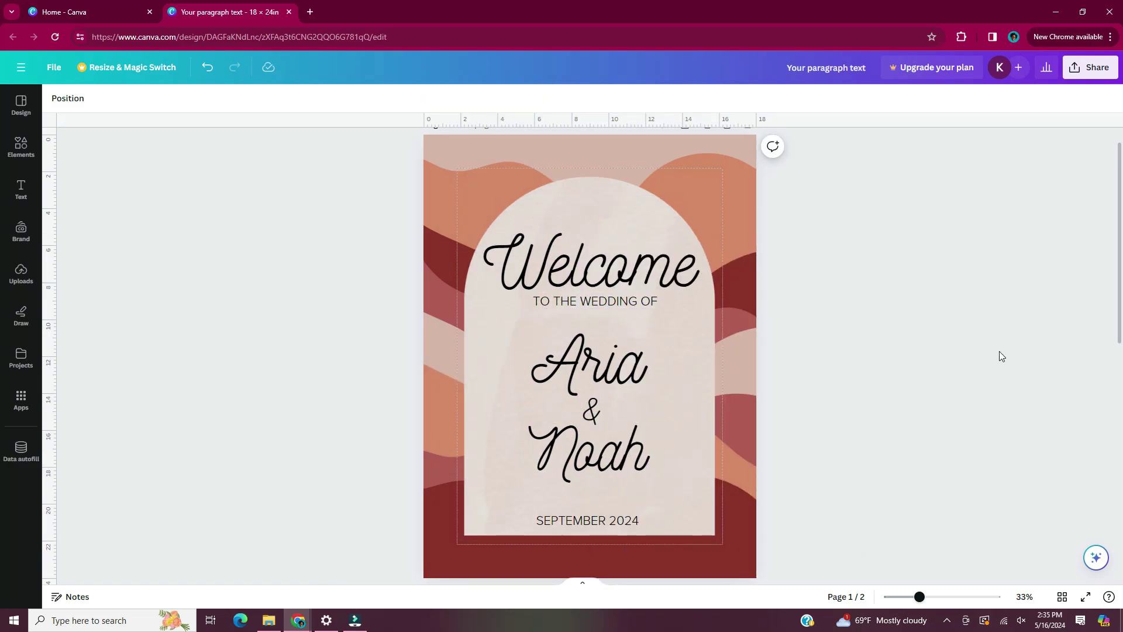
click(687, 285)
click(595, 301)
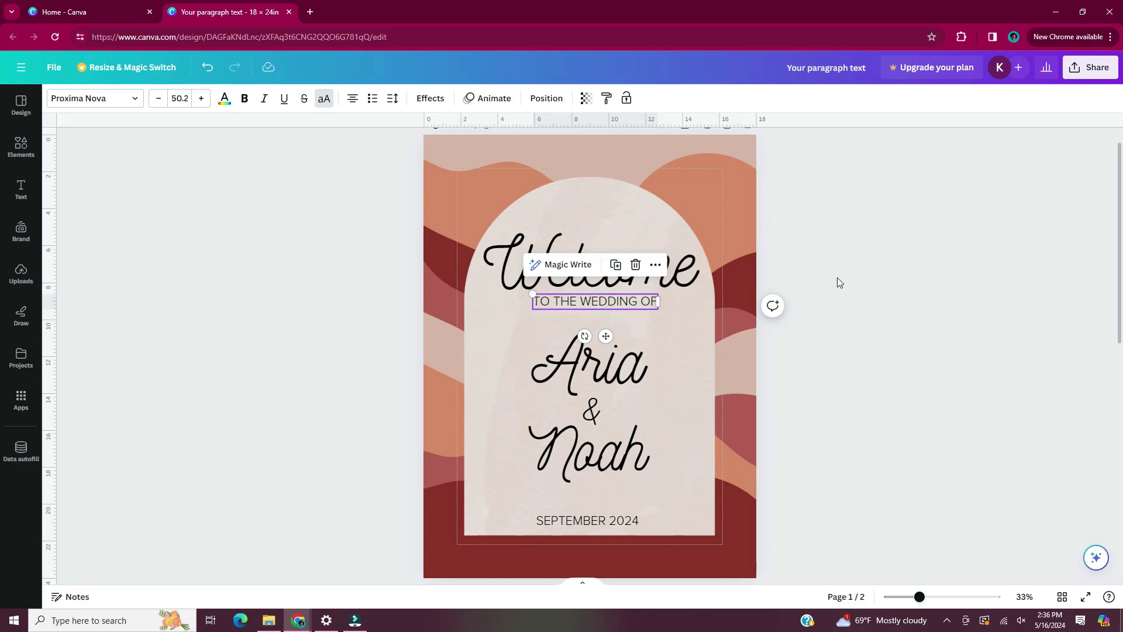
Download just Page 1 of the design with the PDF Print file type
click(836, 318)
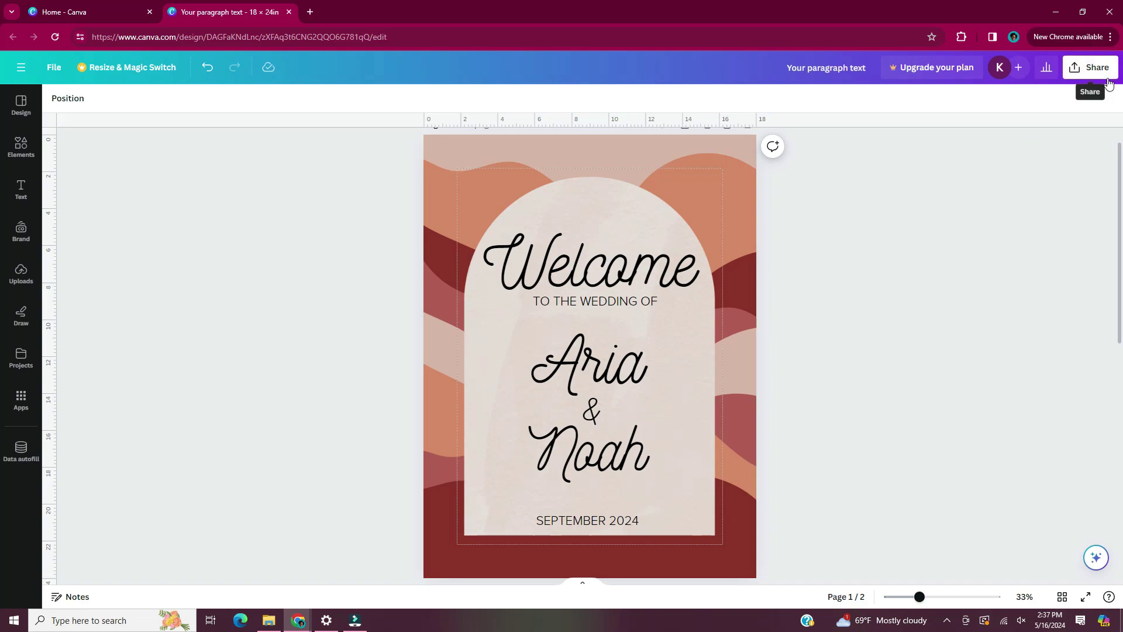
click(1090, 67)
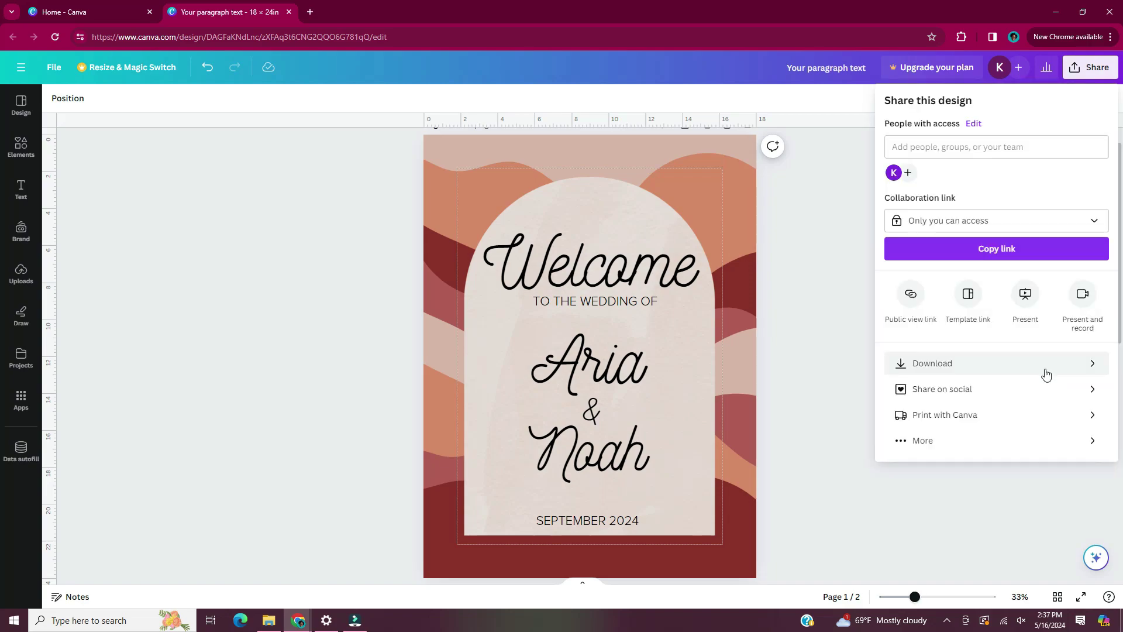
click(1045, 372)
click(1100, 151)
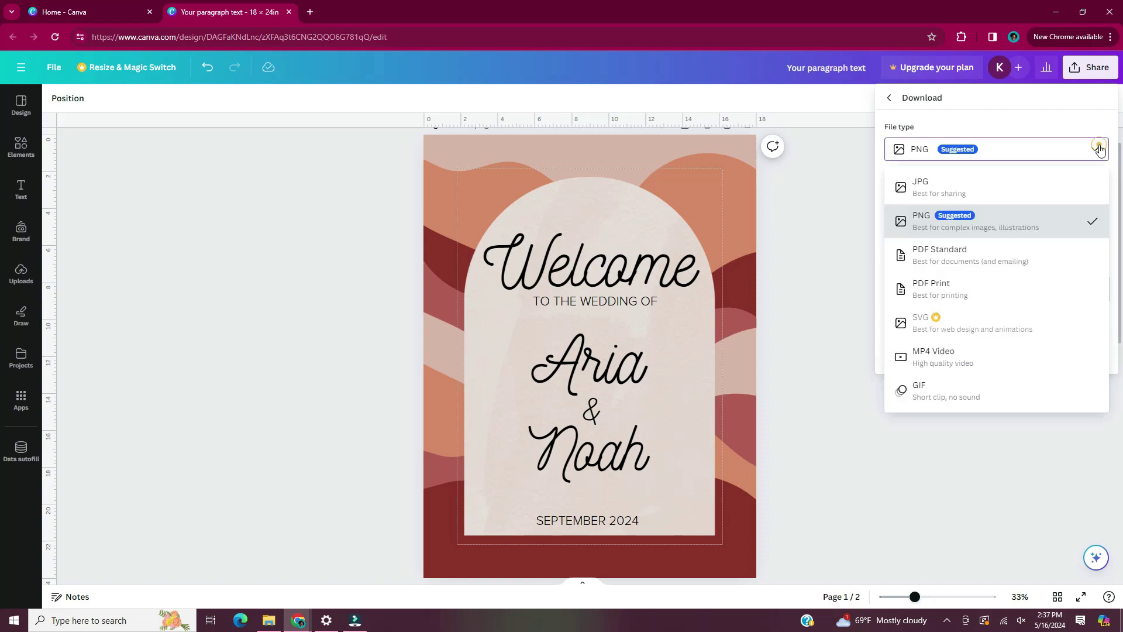
click(1058, 300)
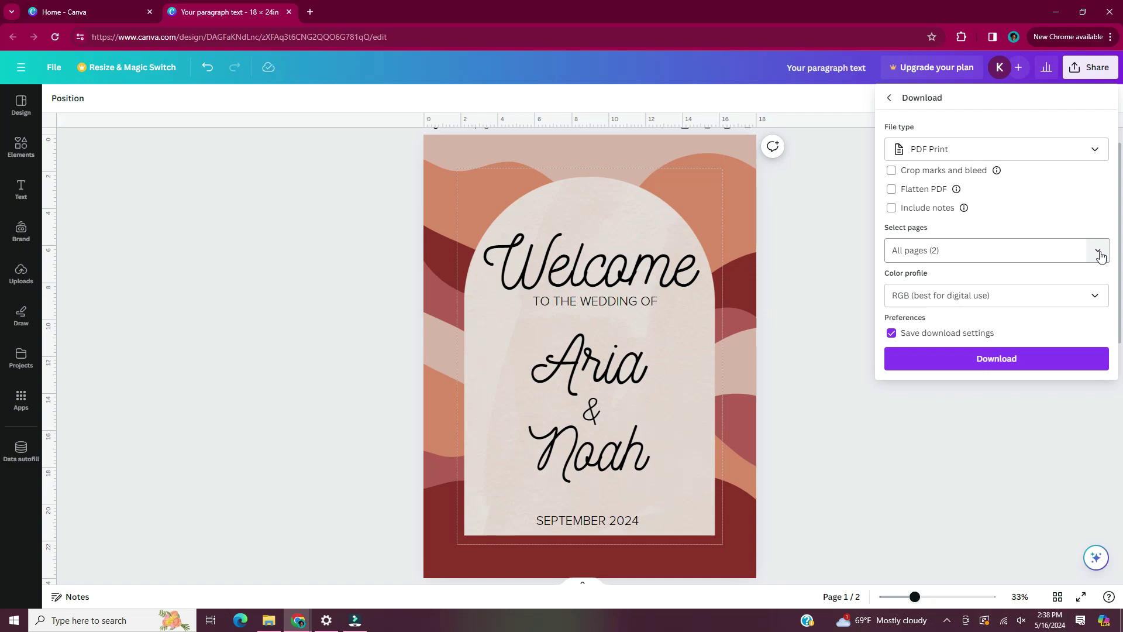
click(1098, 251)
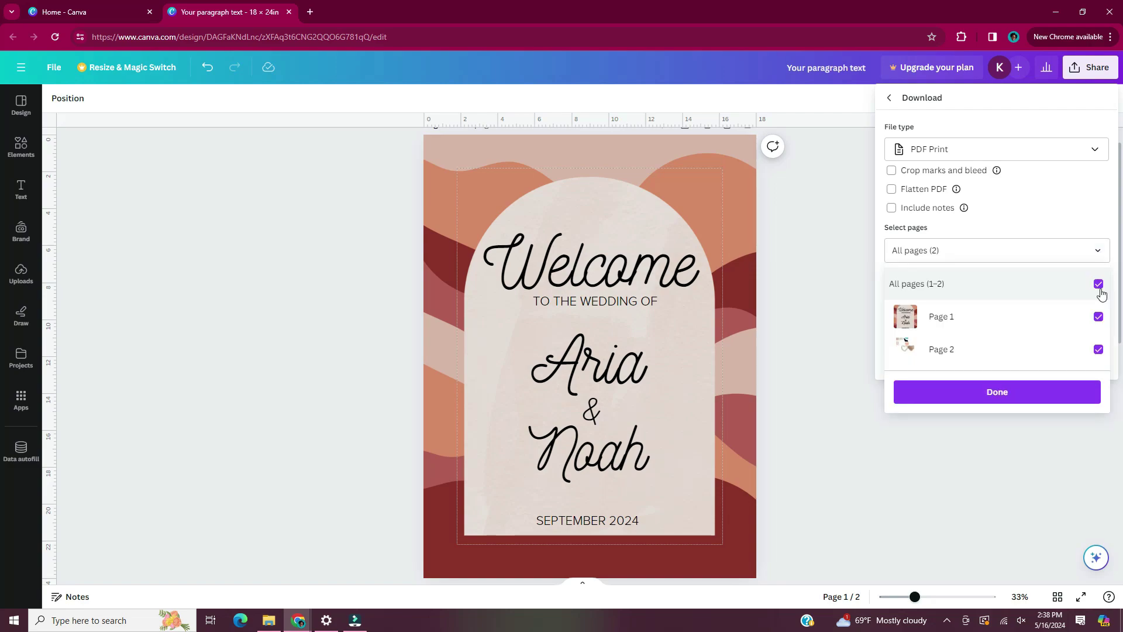
click(1098, 284)
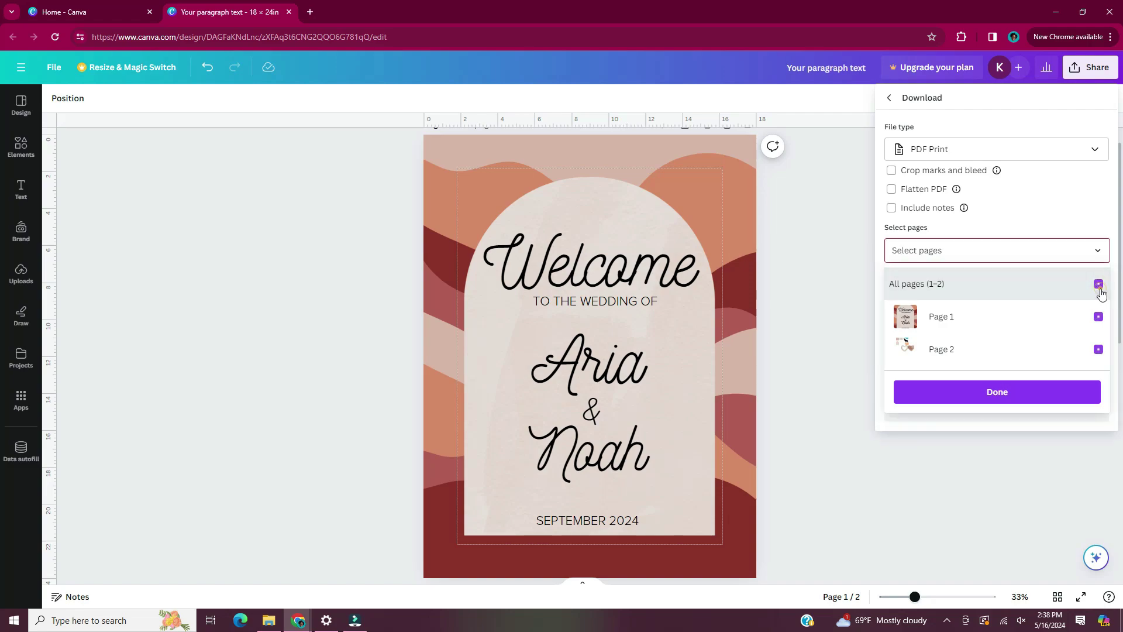
click(1099, 317)
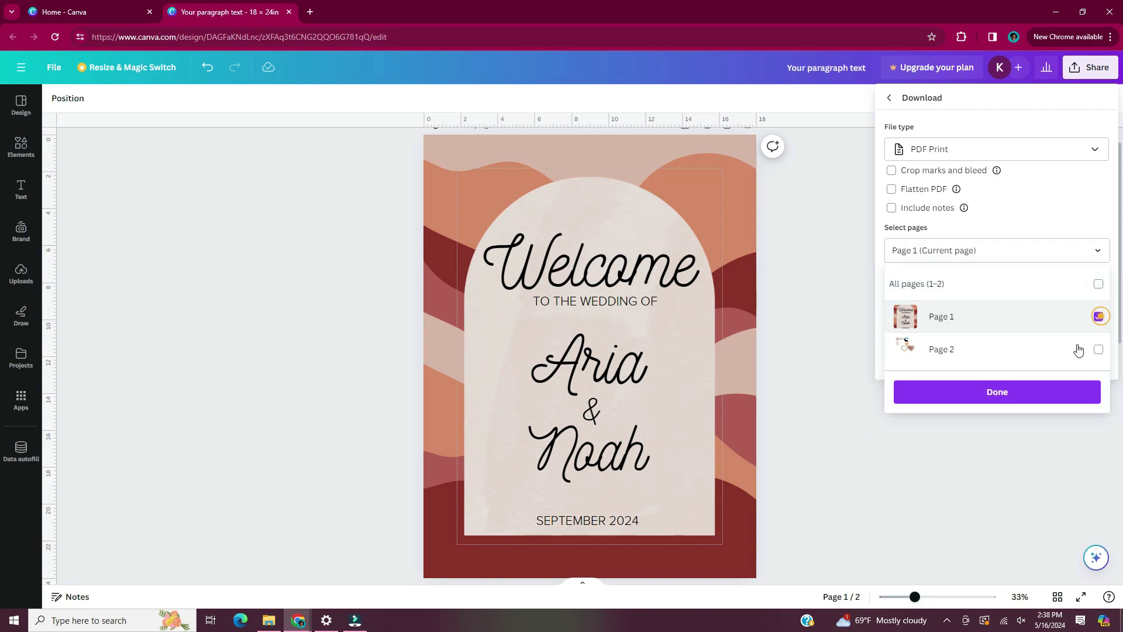
click(1043, 397)
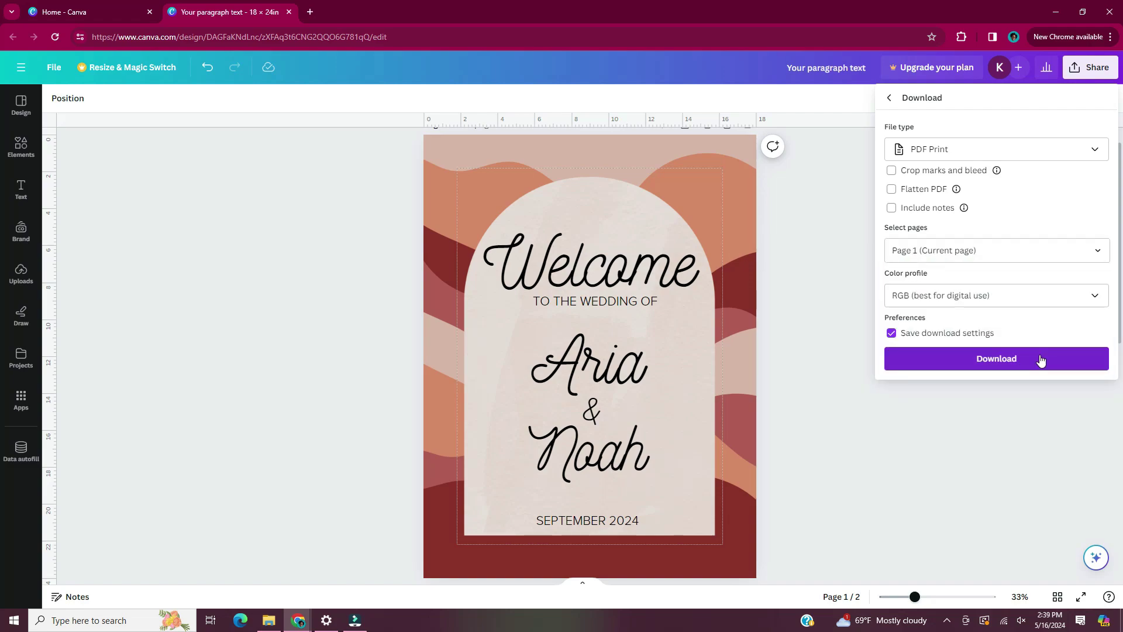
click(1041, 359)
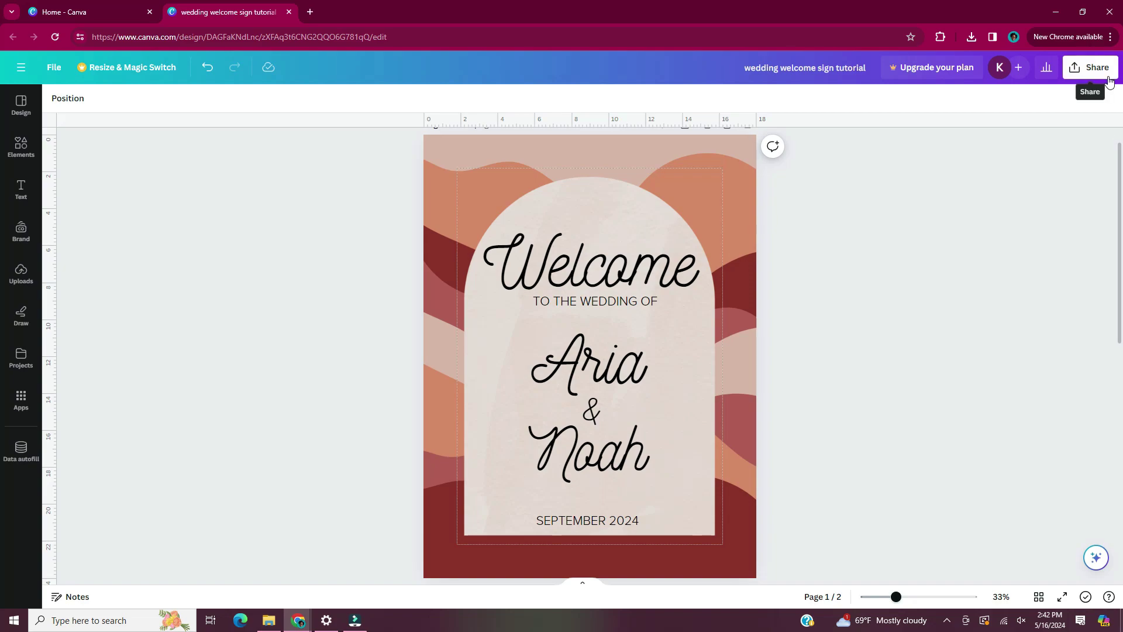
Choose Print with Canva from Share to bring up the Posters print order for page 1
click(1094, 68)
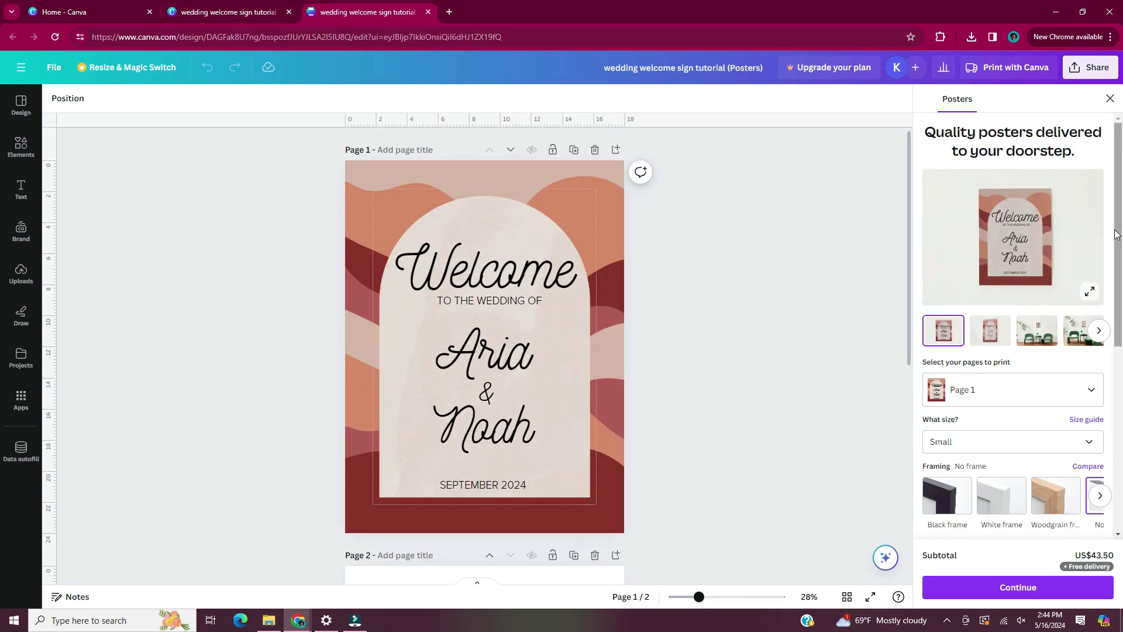
click(1099, 330)
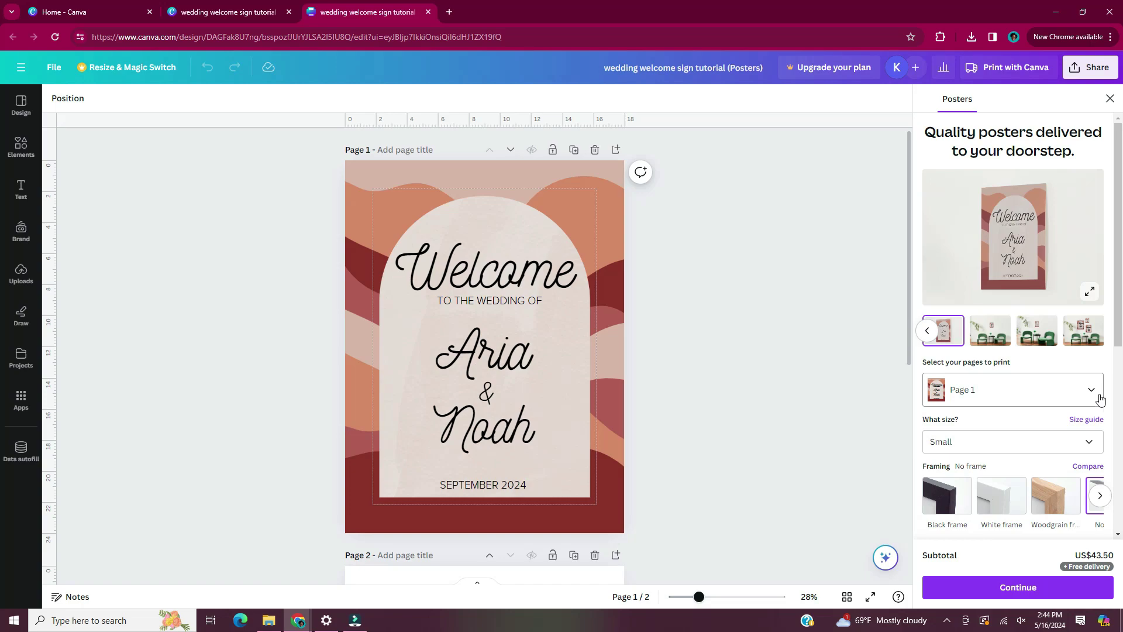
Choose the Medium 18×24 in poster size with a Woodgrain frame
click(1091, 443)
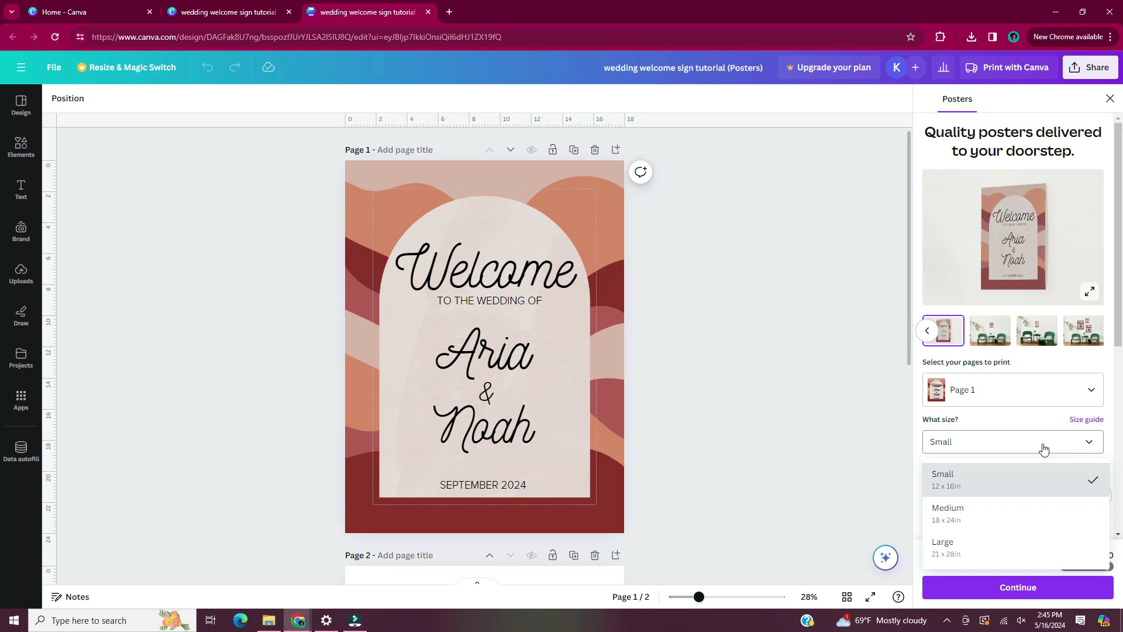
click(1005, 514)
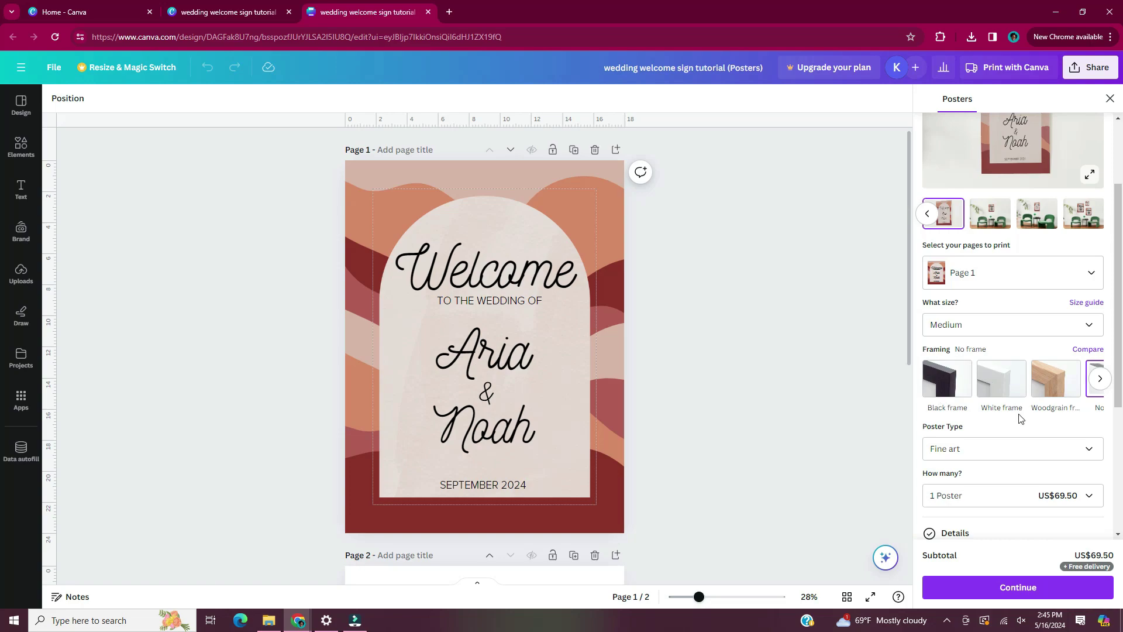
click(1050, 380)
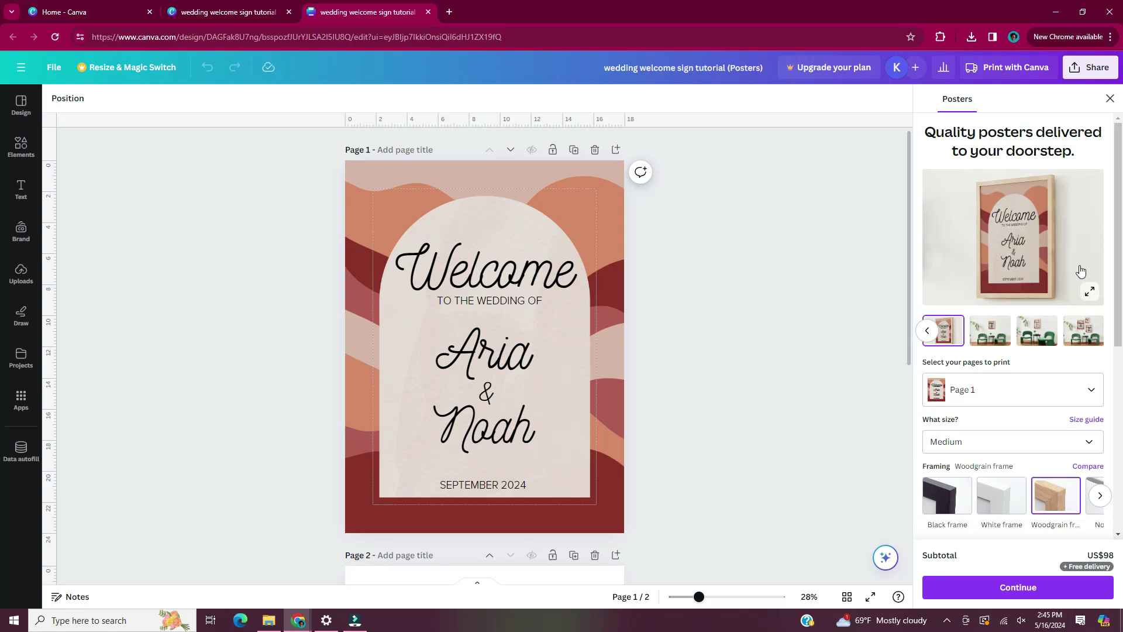
Enlarge the framed poster preview and step through three mockup images
click(1089, 291)
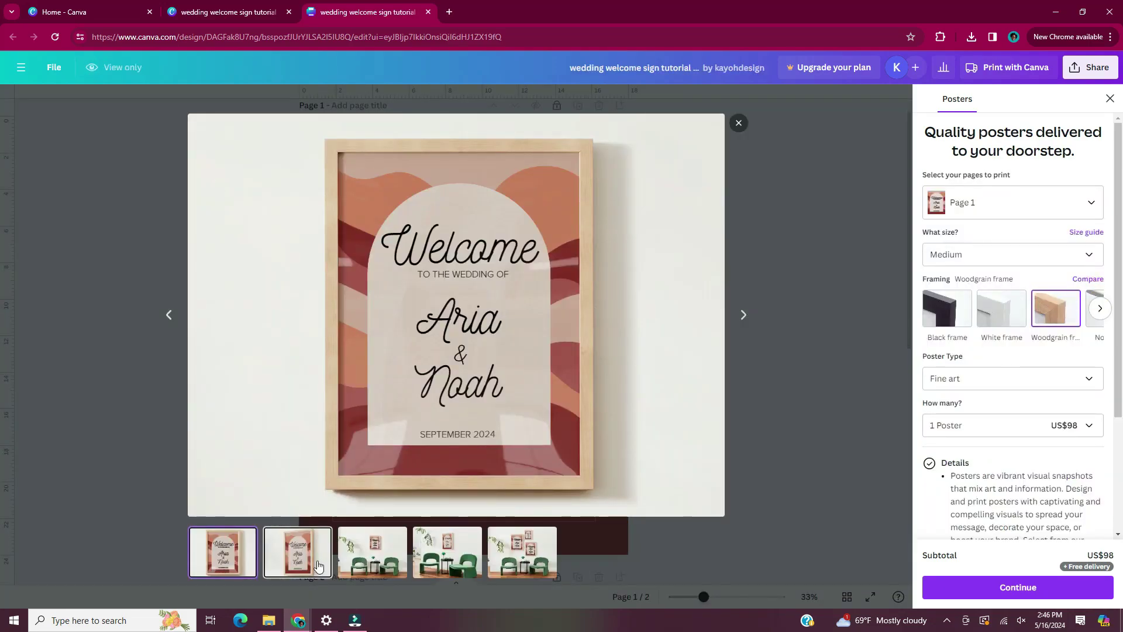
click(743, 315)
click(743, 315)
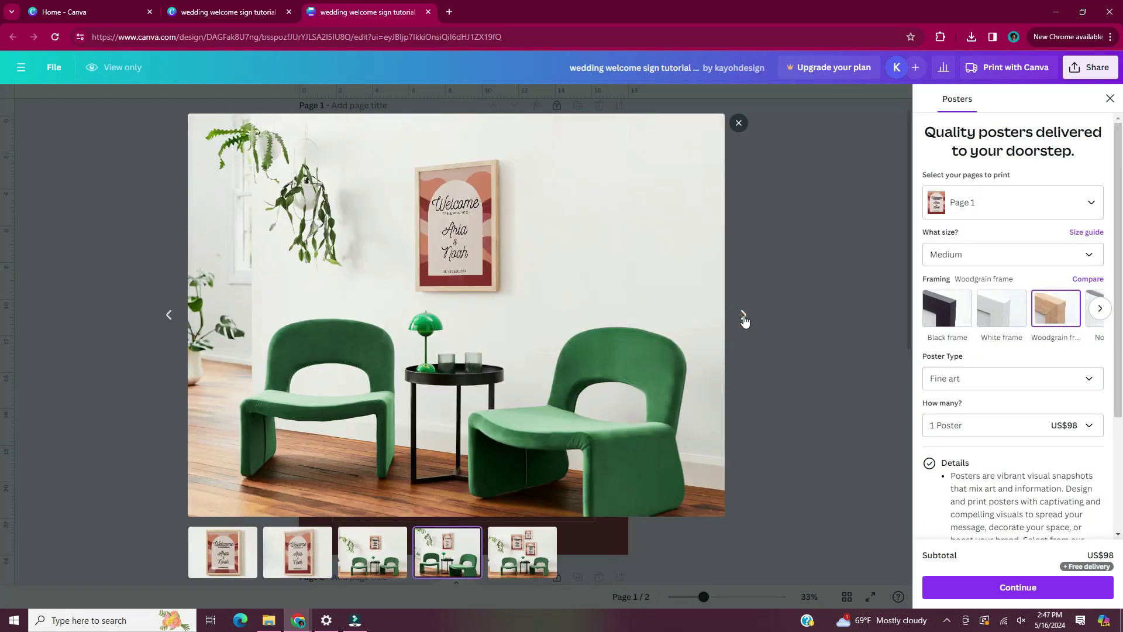
click(743, 316)
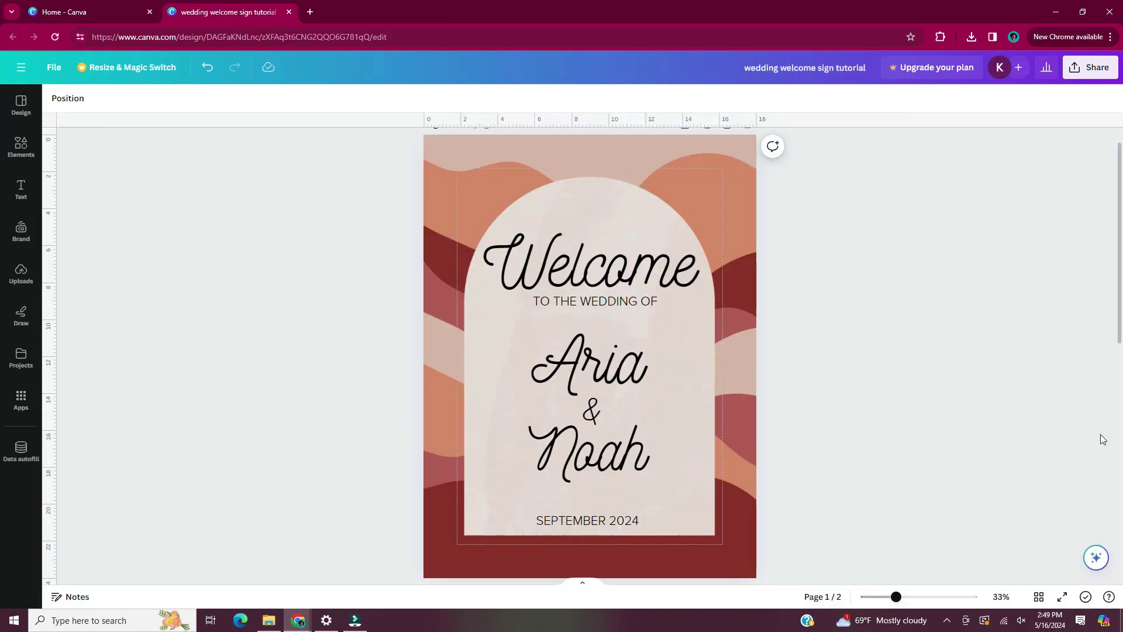